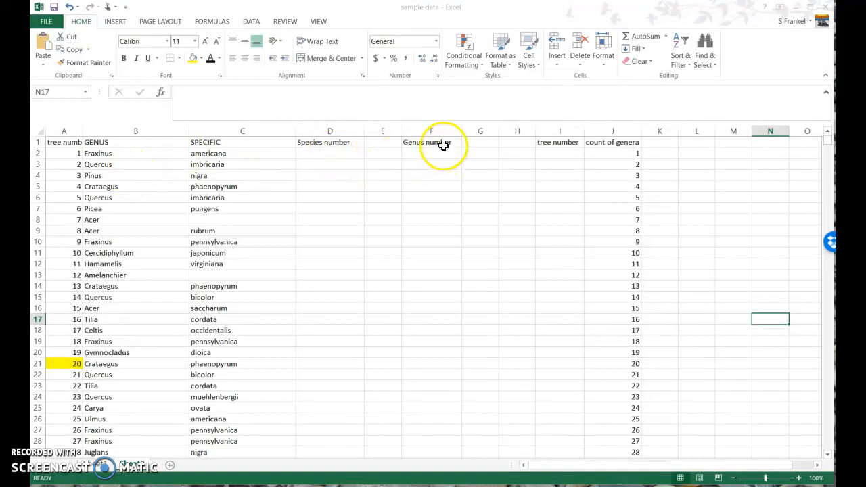
- Enter 1, 2, 3 and 4 in cells D2 through D5 of the Species number column
click(326, 153)
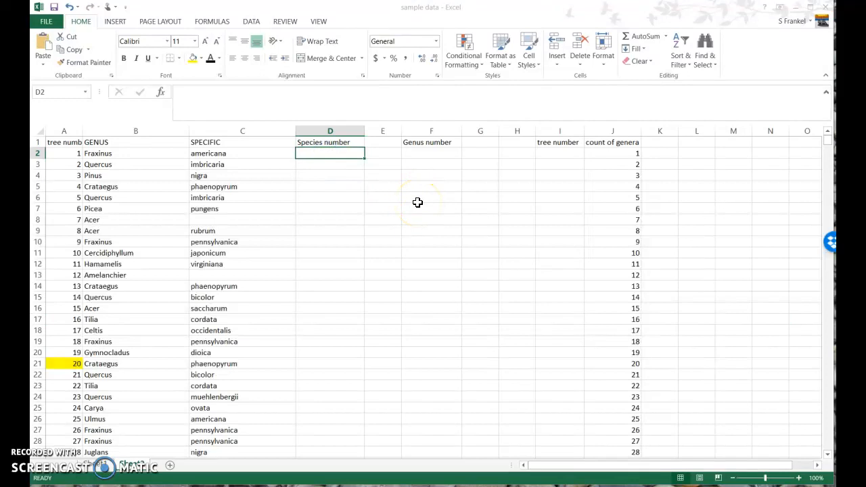
text(1)
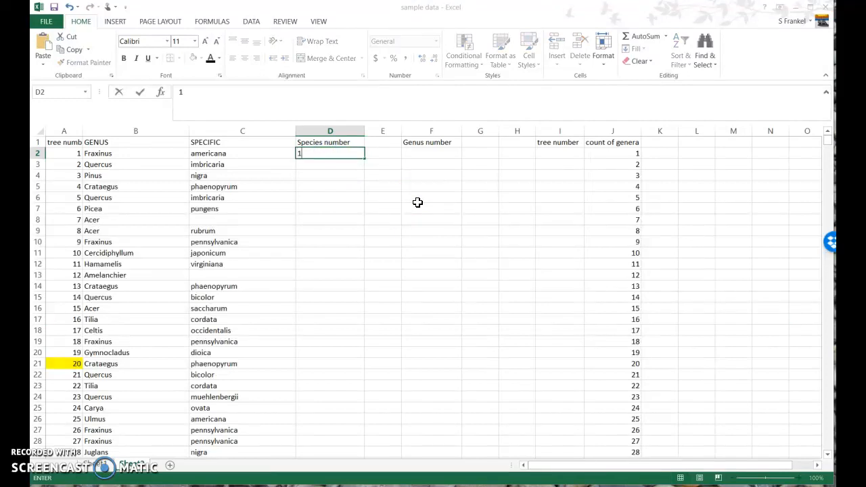
key(Return)
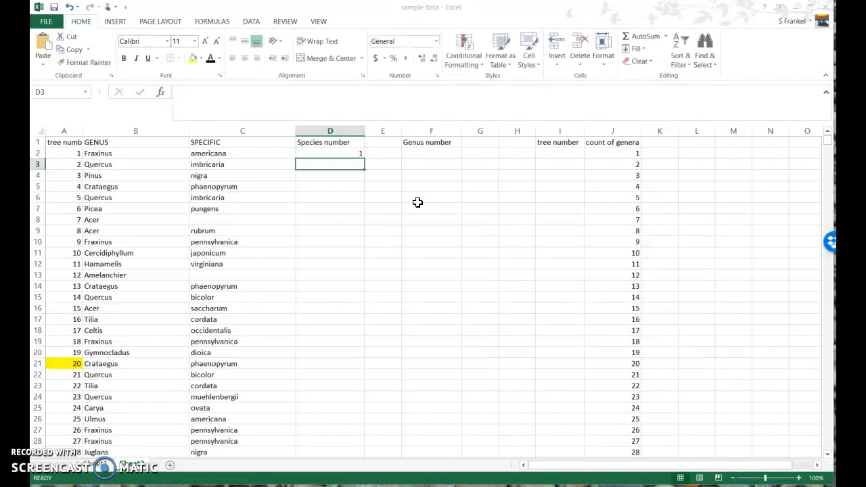
text(2)
key(Return)
text(3)
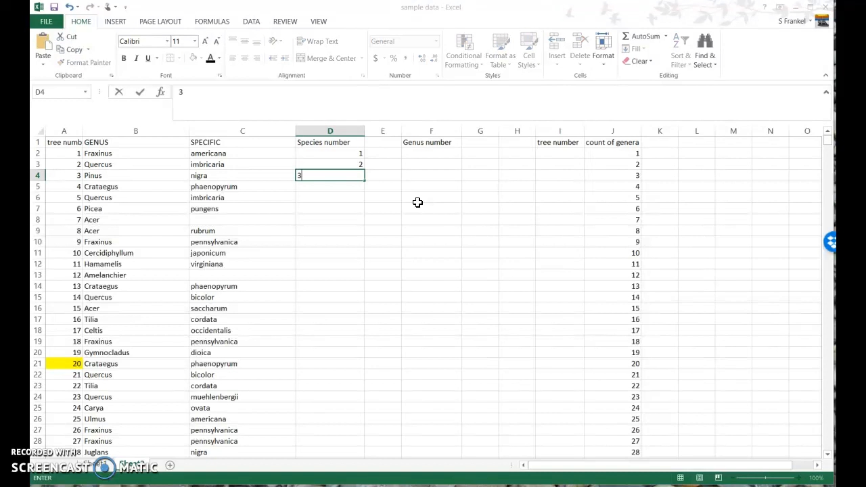
key(Return)
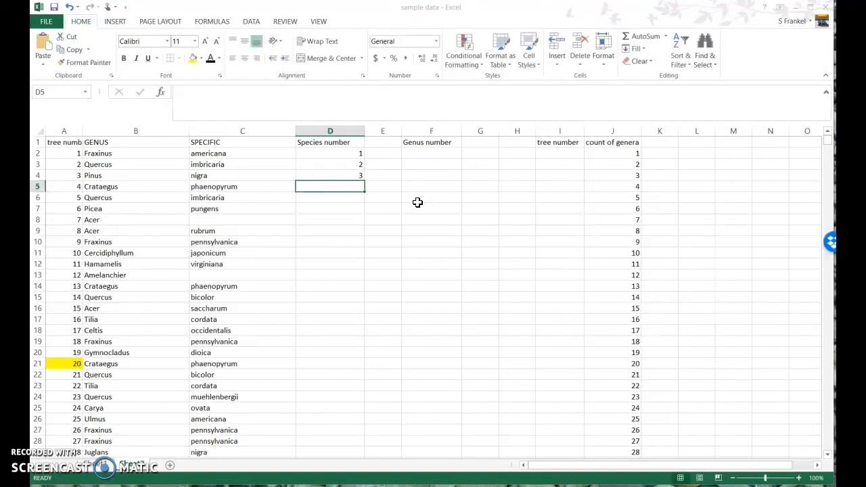
text(4)
key(Return)
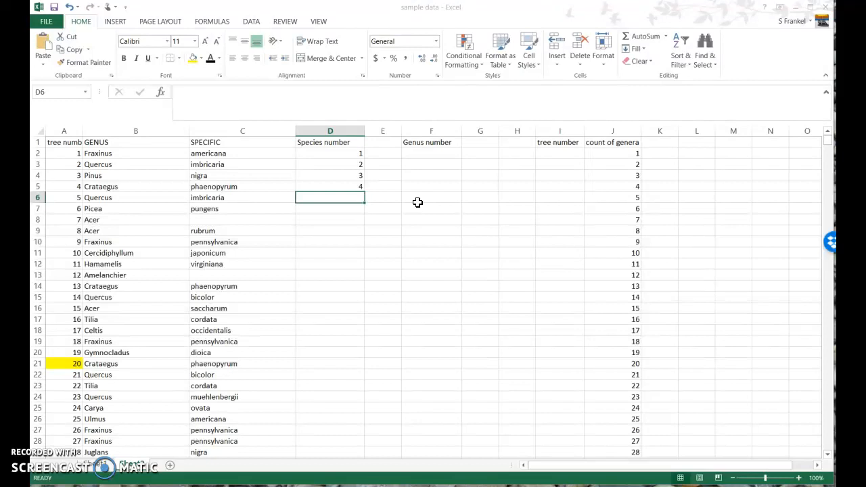
- Leave D6 blank for the repeated Quercus imbricaria and enter species numbers 5 to 8 in D7 through D10
key(Return)
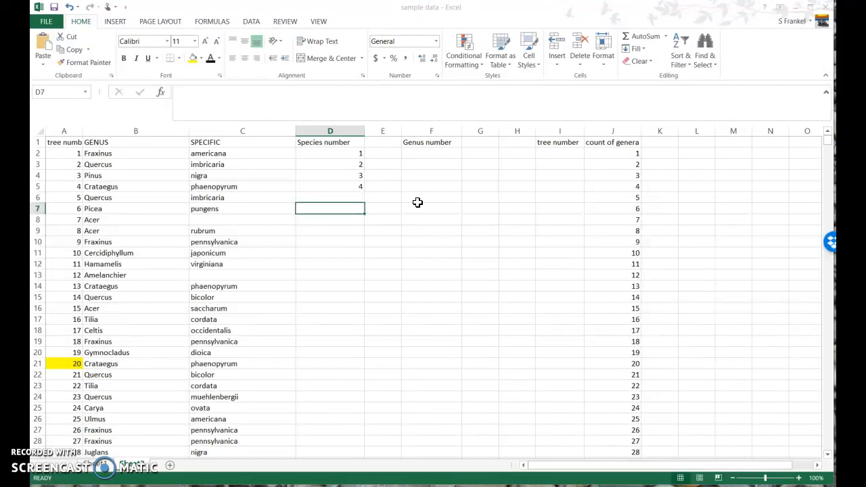
text(5)
key(Return)
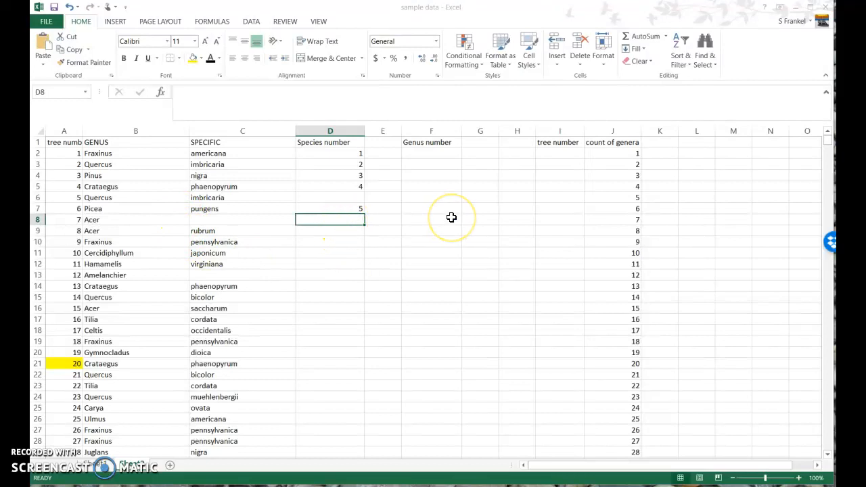
text(6)
key(Return)
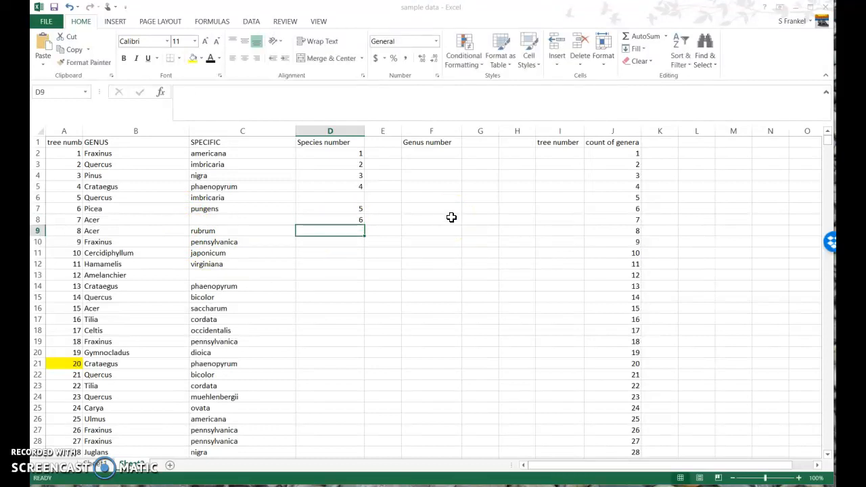
text(7)
key(Return)
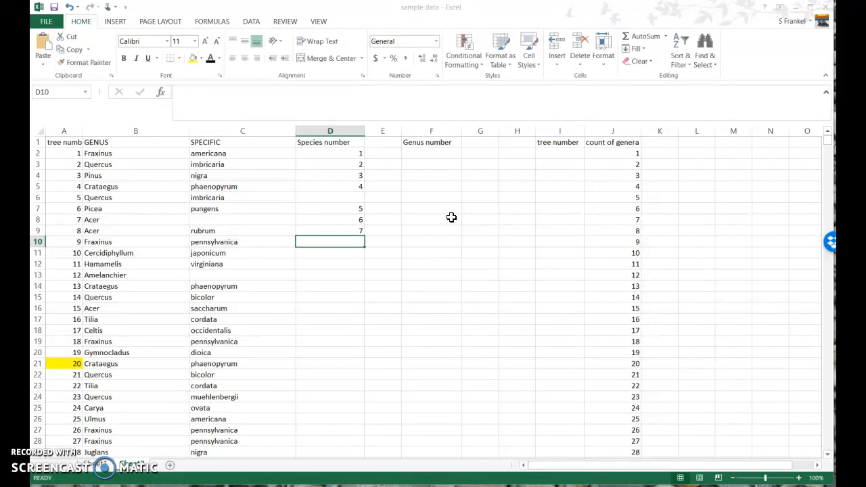
text(8)
key(Return)
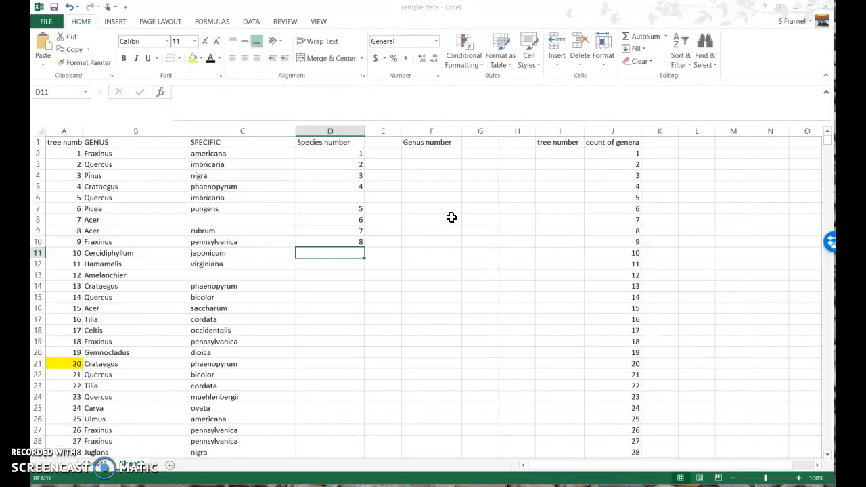
- Enter species numbers 9, 10 and 11 for Cercidiphyllum, Hamamelis and Amelanchier in D11 through D13
text(9)
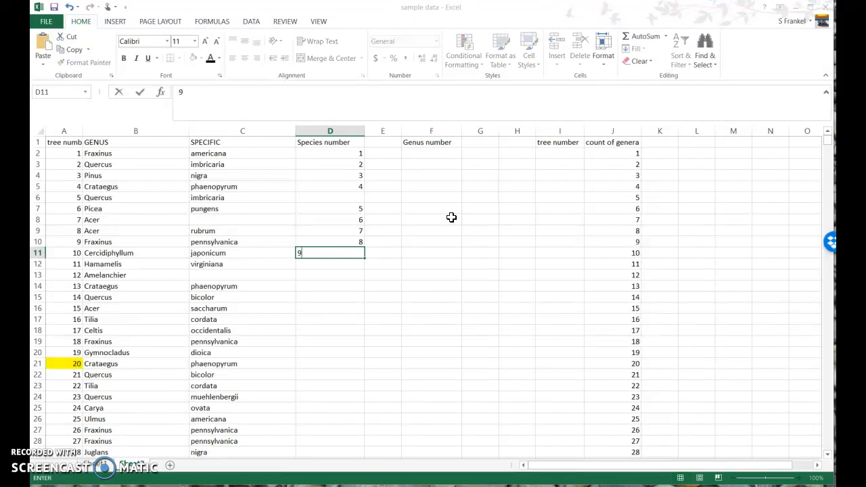
key(Return)
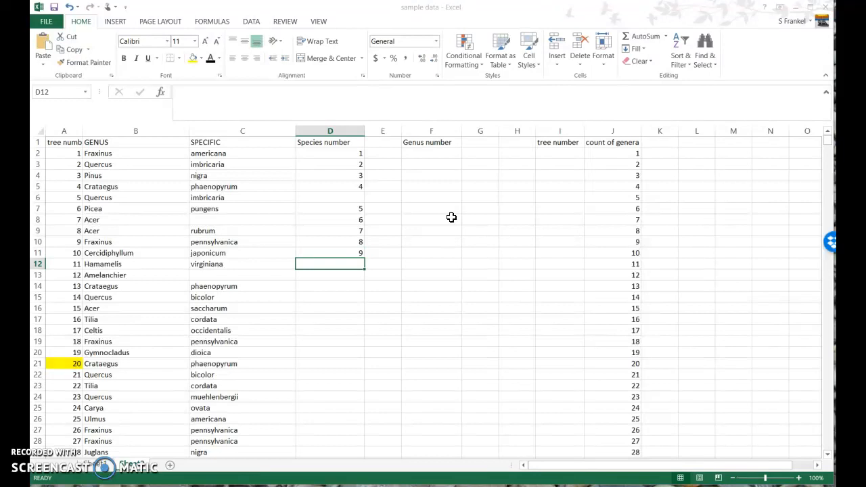
text(10)
key(Return)
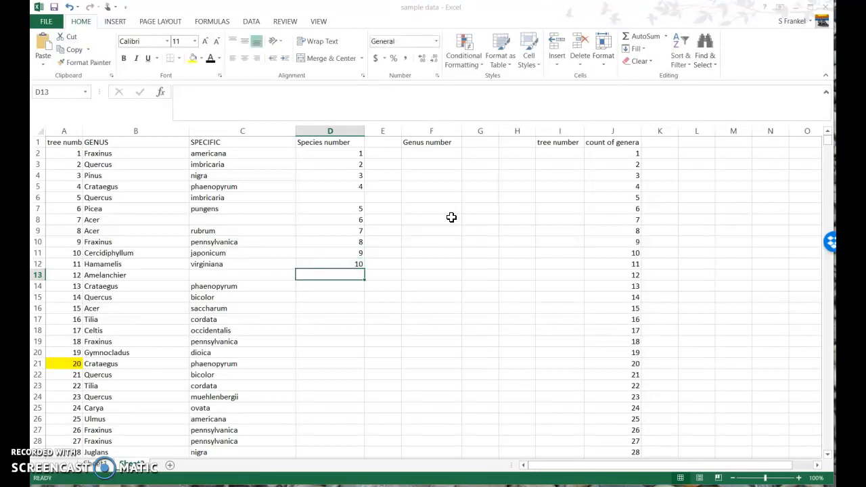
text(11)
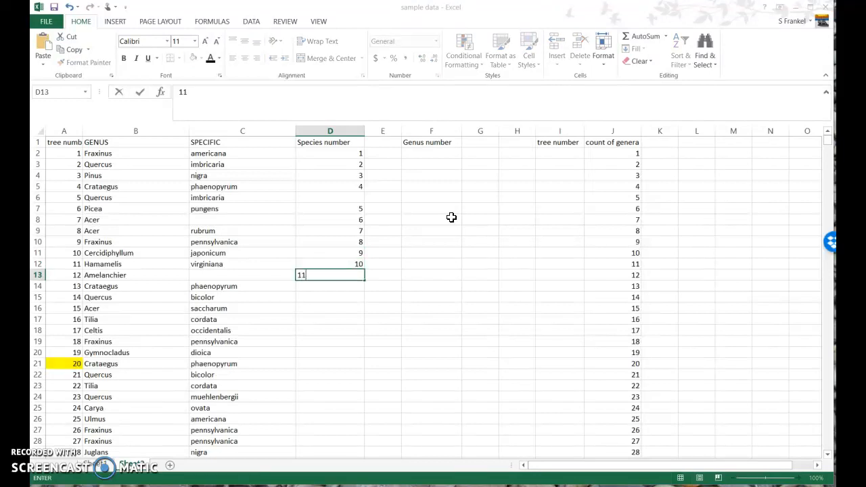
key(Return)
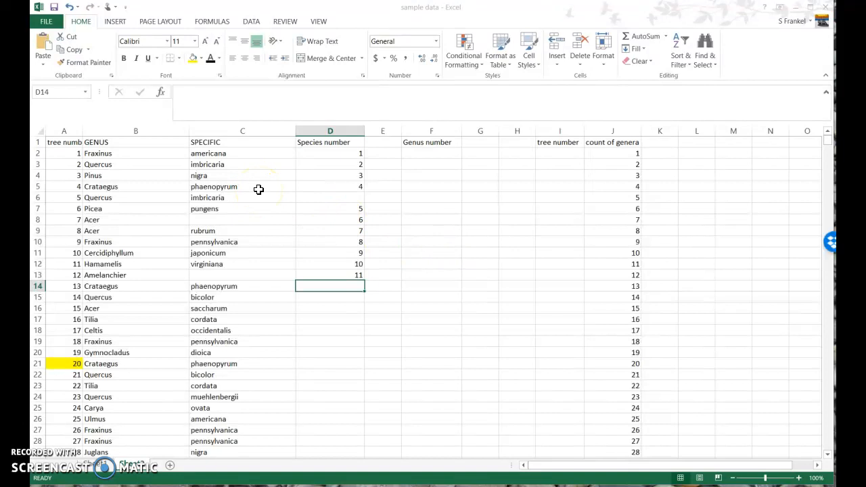
- Enter species numbers 12 to 15 in D15 through D18 and 16 in D20, leaving D14 and D19 blank for repeated species
key(Return)
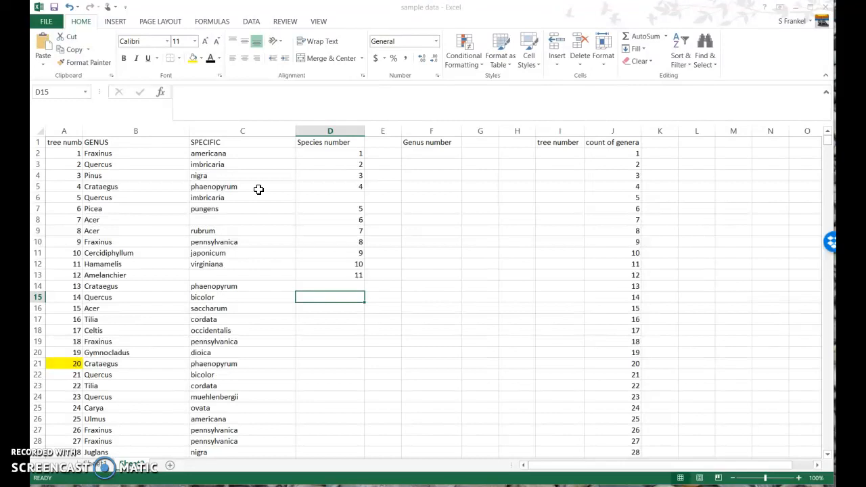
text(12)
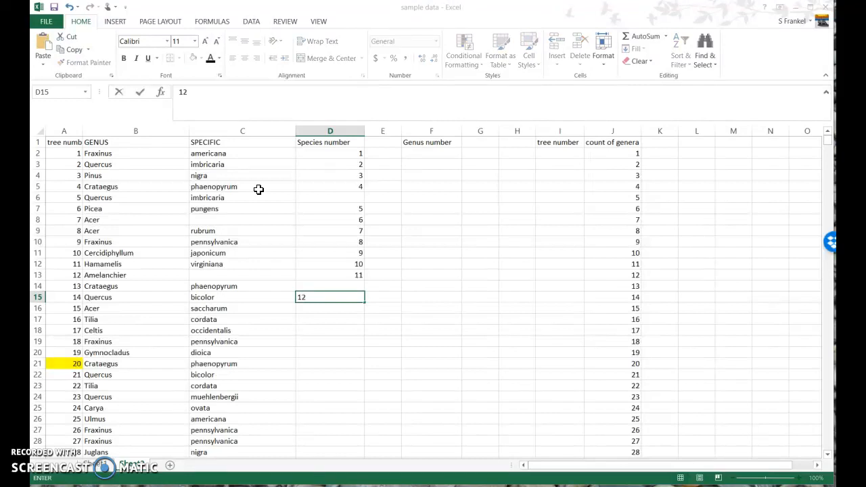
key(Return)
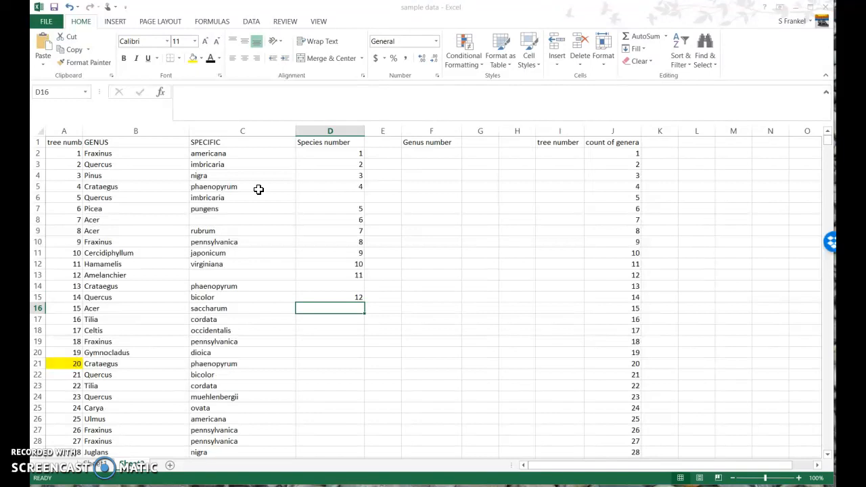
text(13)
key(Return)
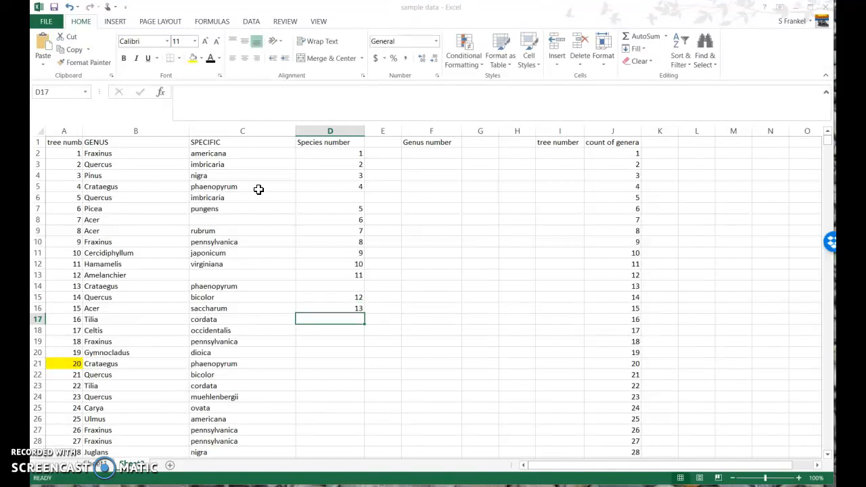
text(14)
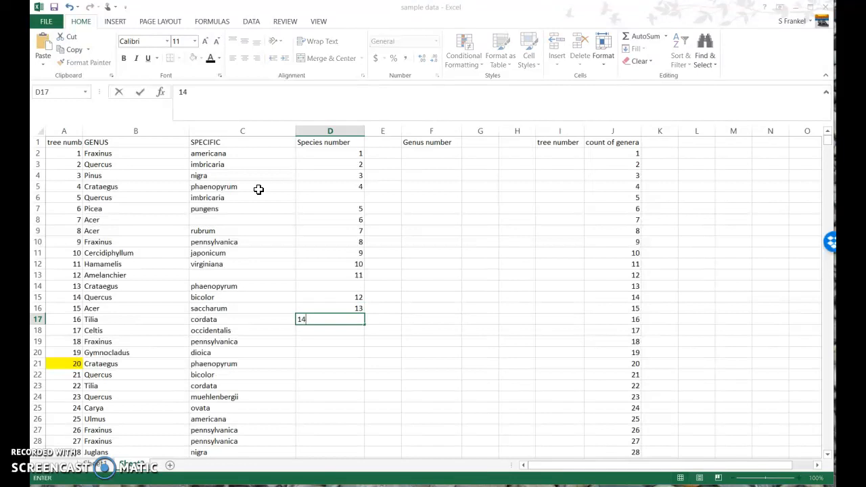
key(Return)
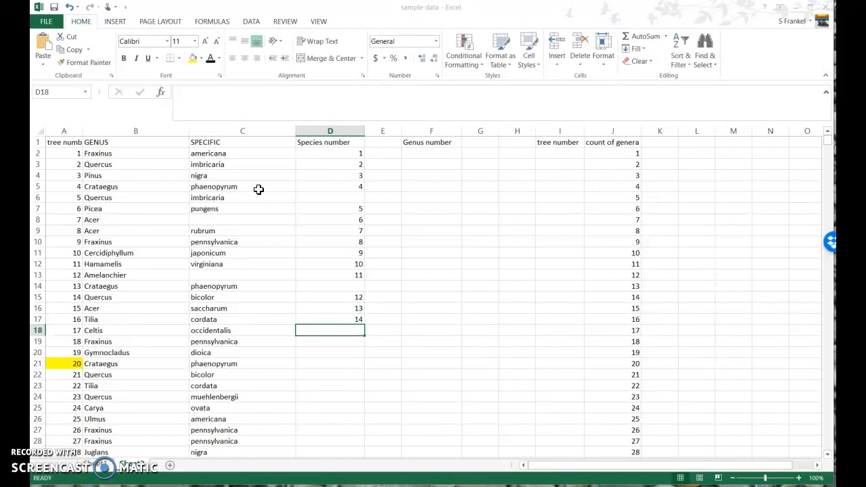
text(15)
key(Return)
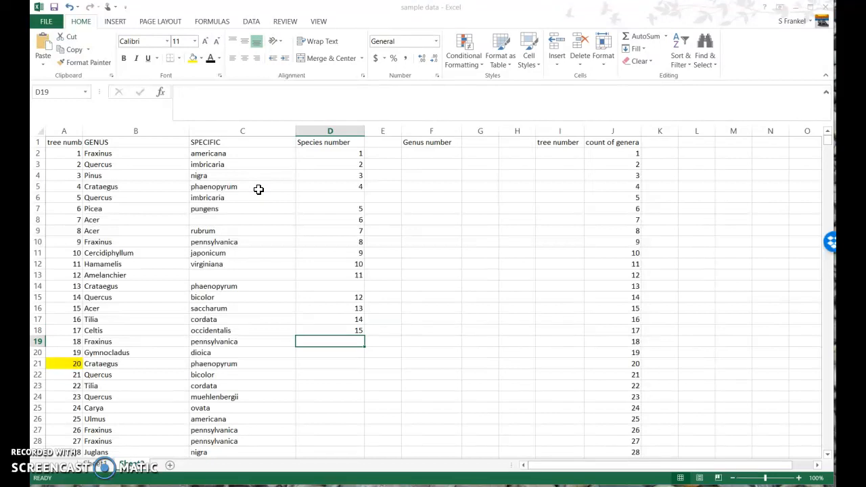
key(Return)
text(16)
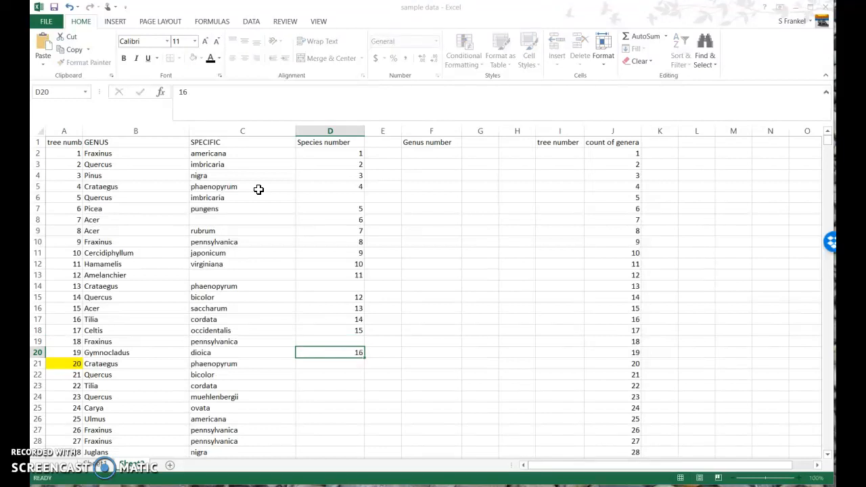
key(Return)
- Change the font colour of the remaining Species number cells from D21 downward to black, and deselect them
drag(332, 366, 366, 452)
scroll(411, 340, up, 20)
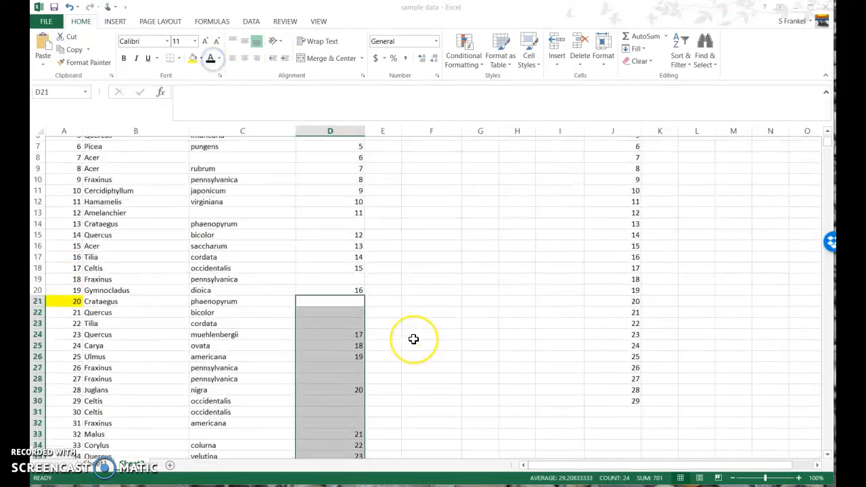
scroll(412, 340, down, 3)
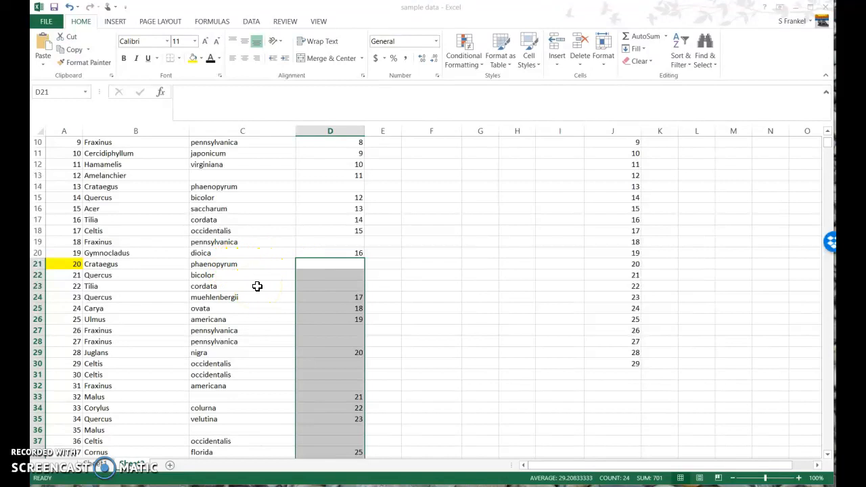
click(420, 300)
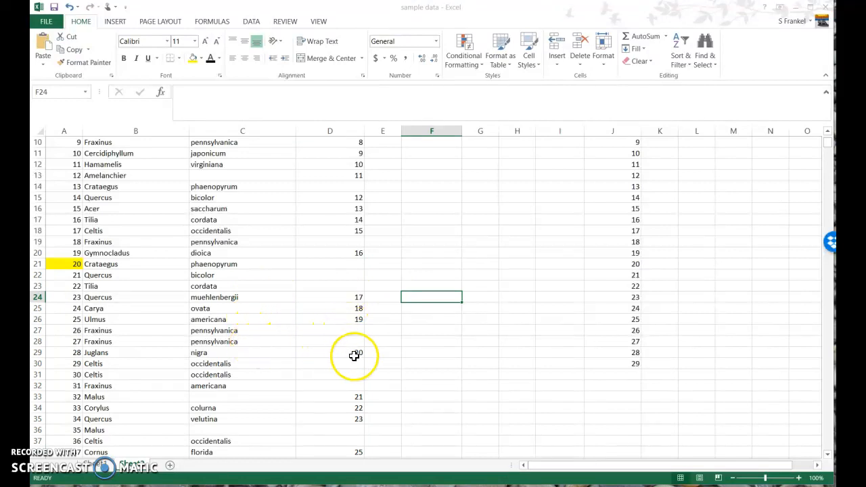
- Review the remaining species numbers against the genus and specific names down to about row 76, and return to the header row
scroll(354, 368, down, 4)
scroll(355, 372, down, 7)
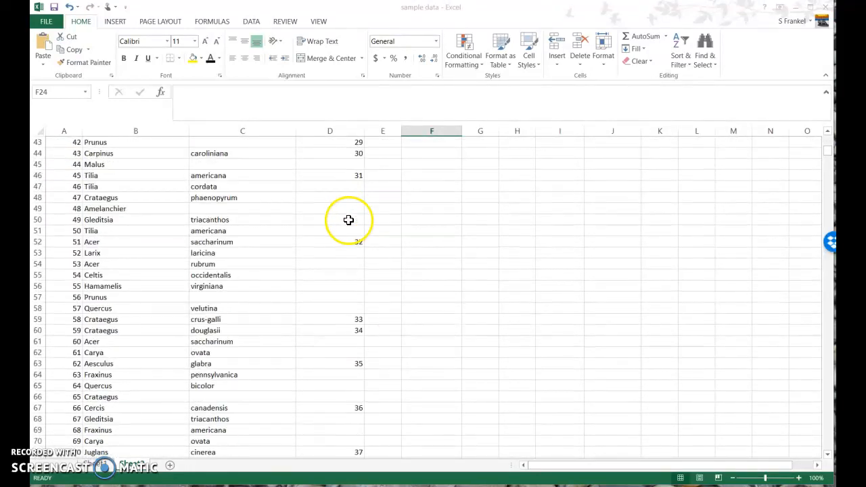
scroll(349, 316, down, 2)
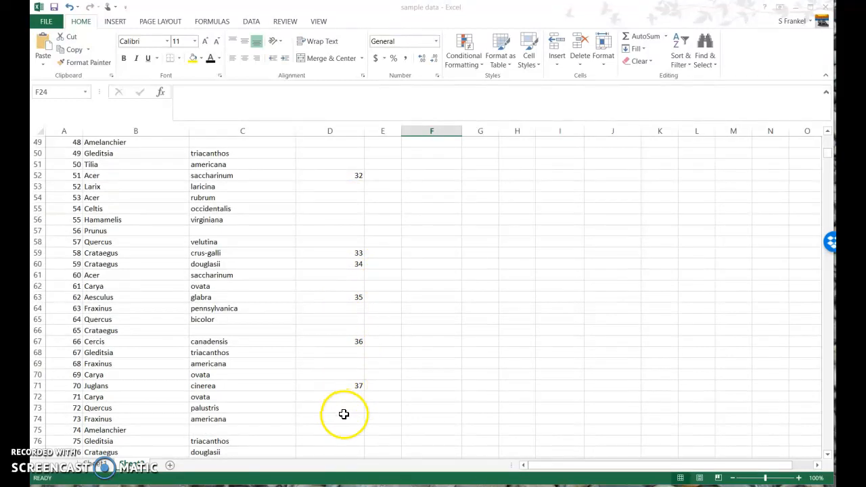
scroll(355, 287, up, 1)
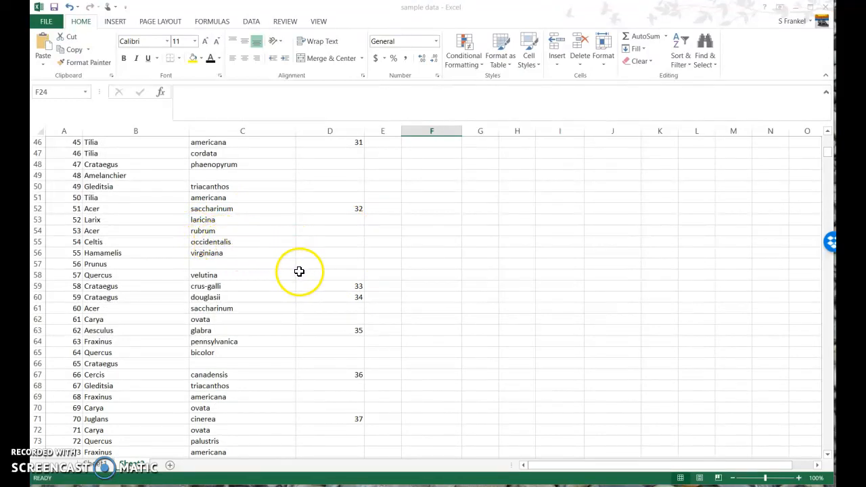
scroll(301, 274, up, 11)
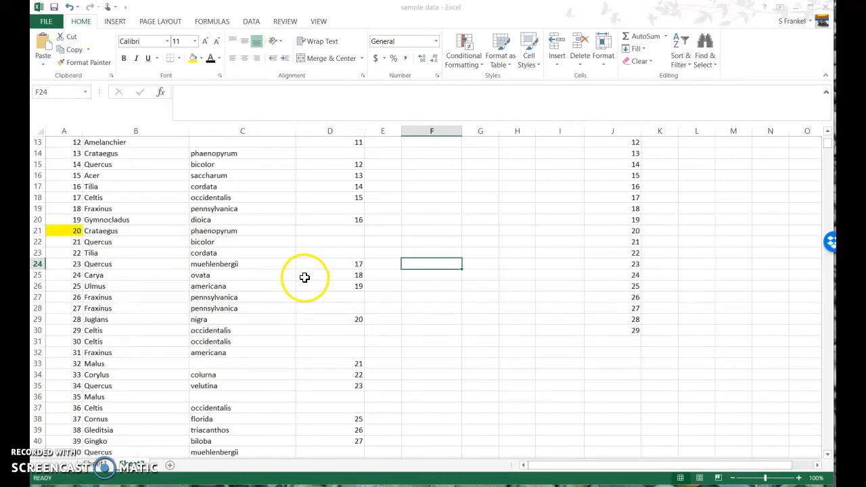
scroll(304, 277, up, 4)
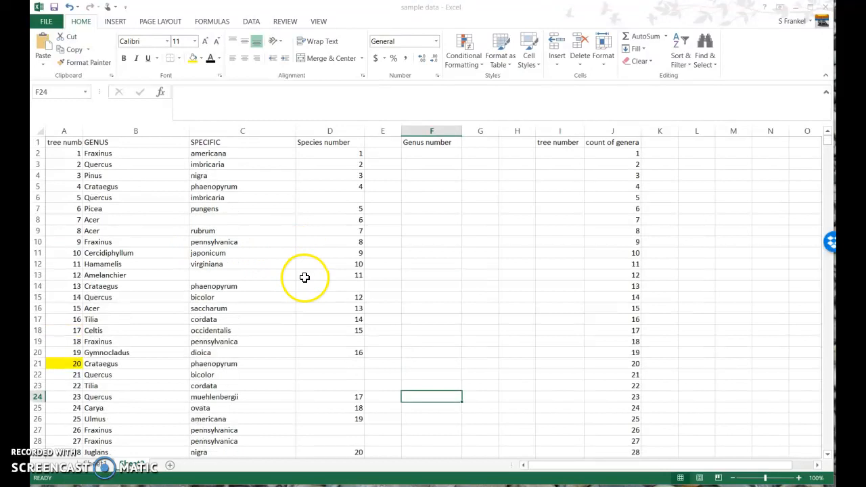
- Enter genus numbers 1 to 4 in F2 through F5 for Fraxinus, Quercus, Pinus and Crataegus
click(446, 156)
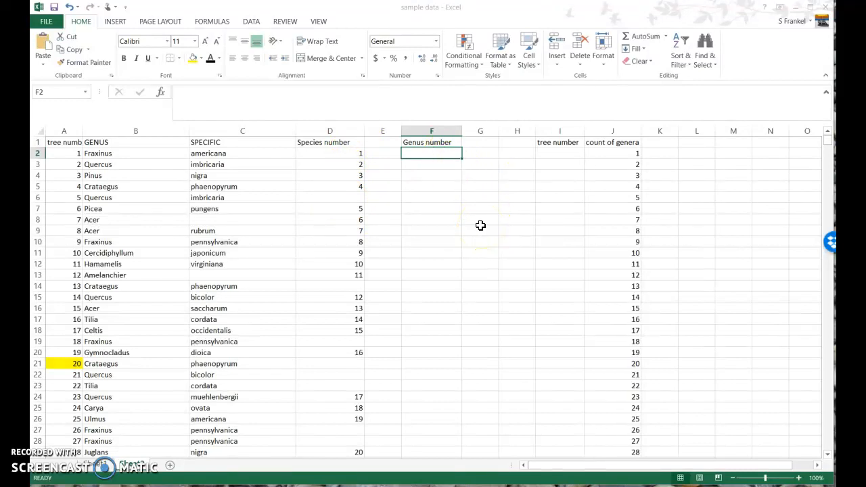
text(1)
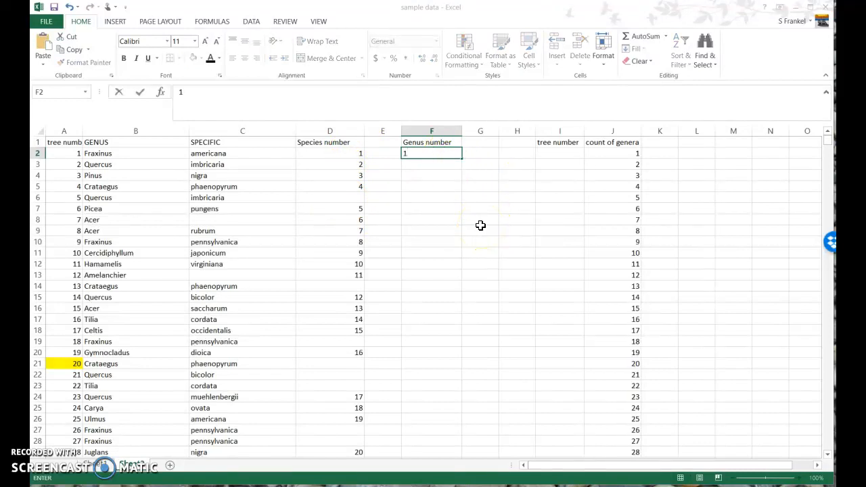
key(Return)
text(2)
key(Return)
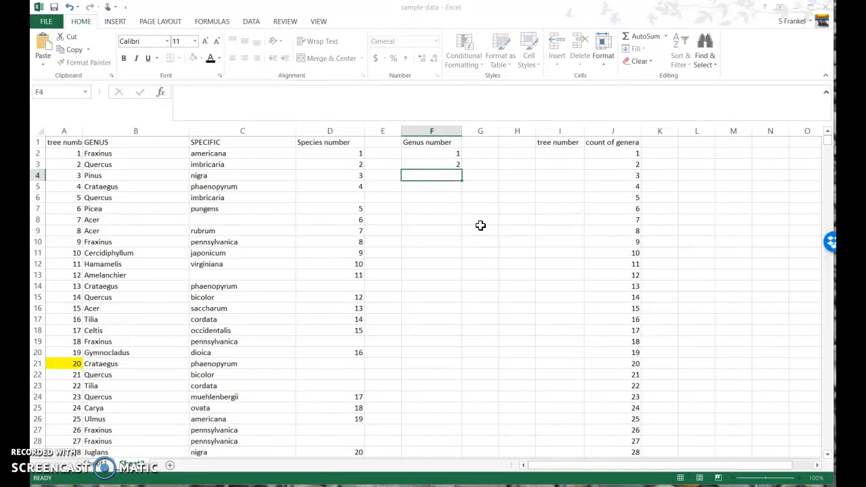
text(3)
key(Return)
text(4)
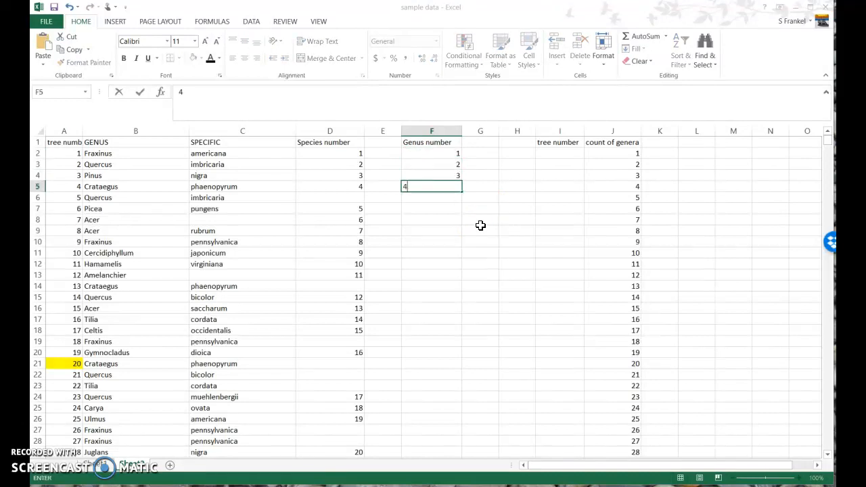
key(Return)
- Leave F6 blank for the repeated Quercus and enter genus numbers 5 and 6 in F7 and F8
key(Return)
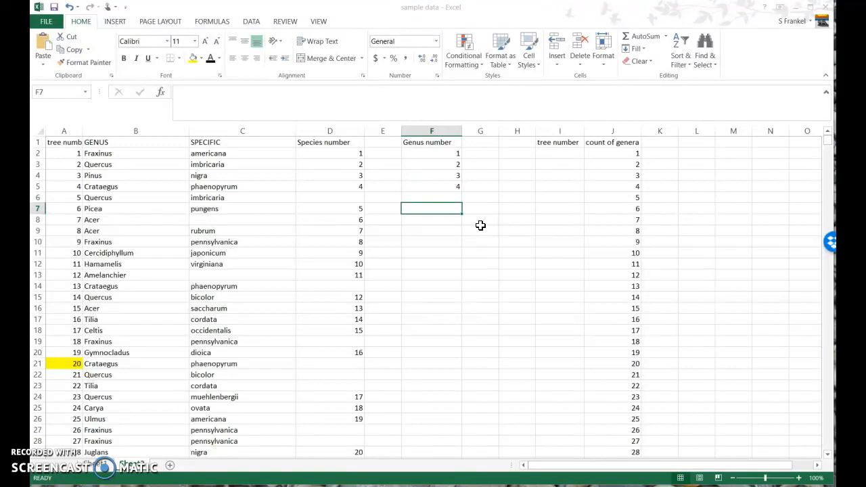
text(5)
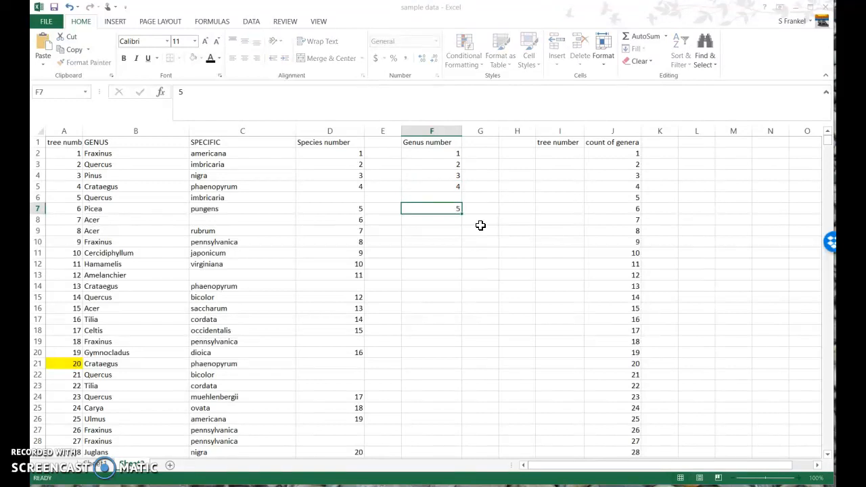
key(Return)
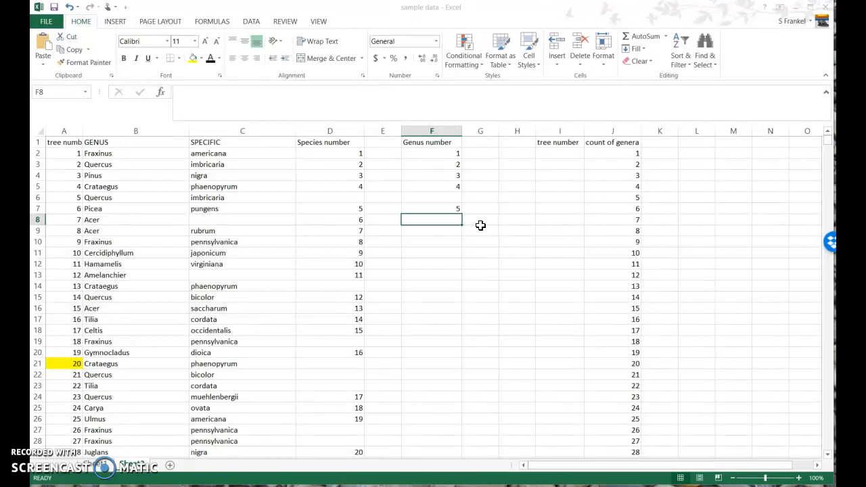
text(6)
key(Return)
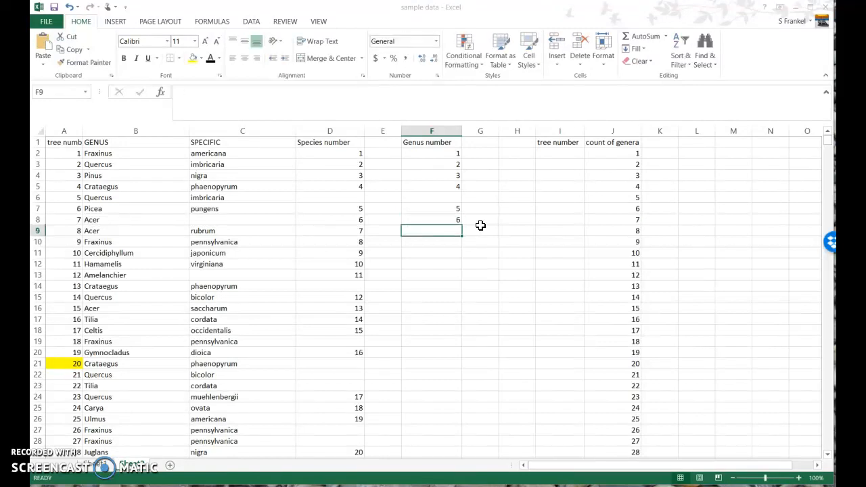
- Leave F9 and F10 blank for repeated genera and enter genus numbers 7, 8 and 9 in F11 through F13
key(Return)
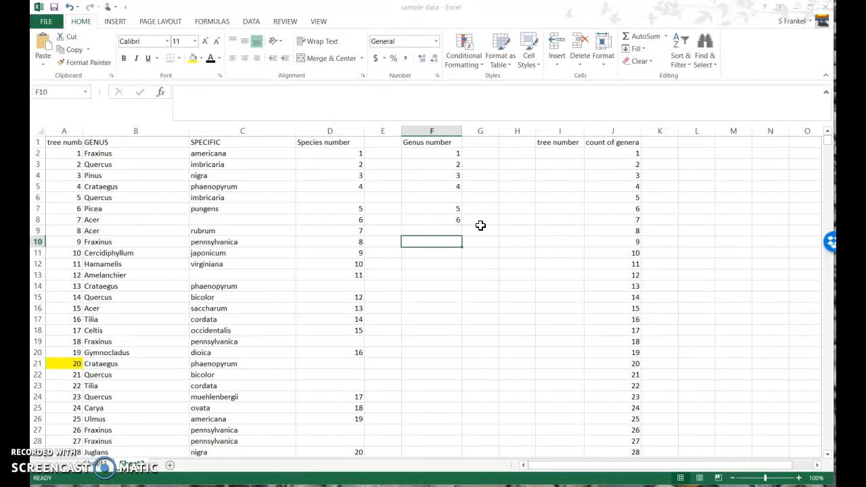
key(Return)
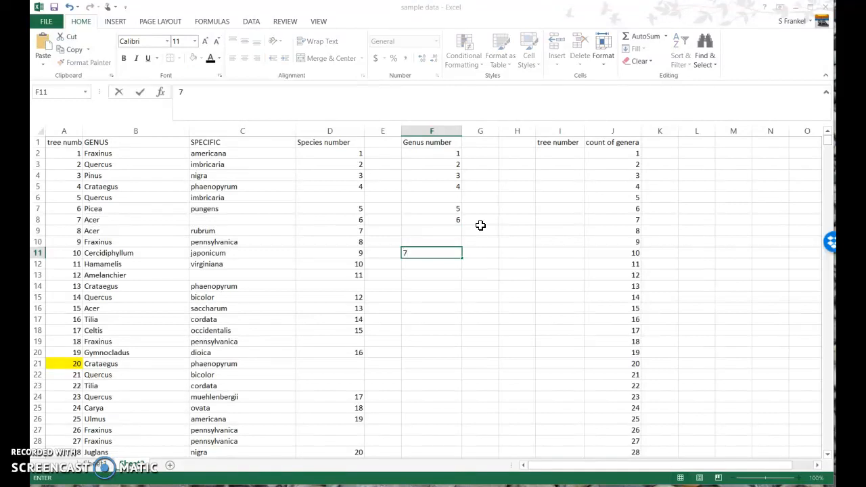
key(Return)
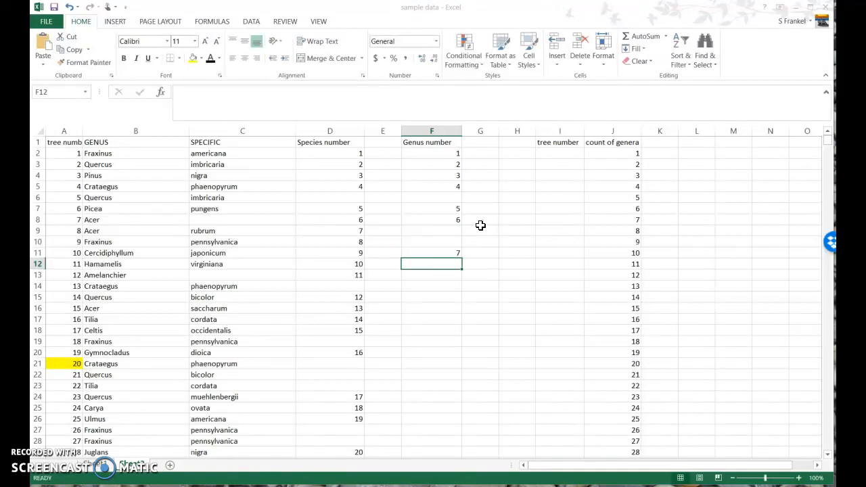
text(8)
key(Return)
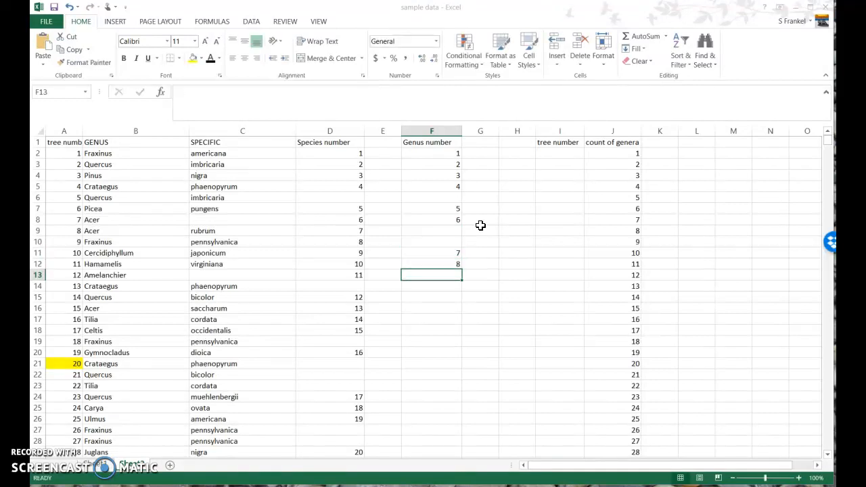
text(9)
key(Return)
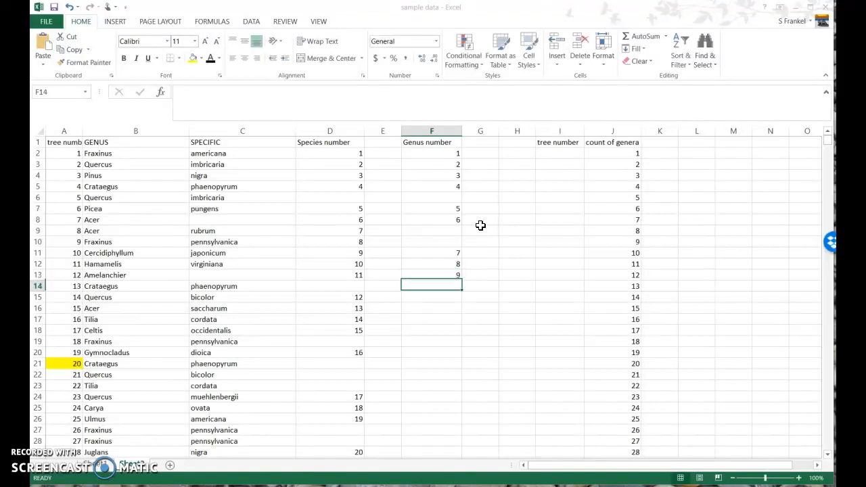
- Enter genus numbers 10 and 11 in F17 and F18 and 12 in F20, leaving F14 to F16 and F19 blank for repeated genera
key(Return)
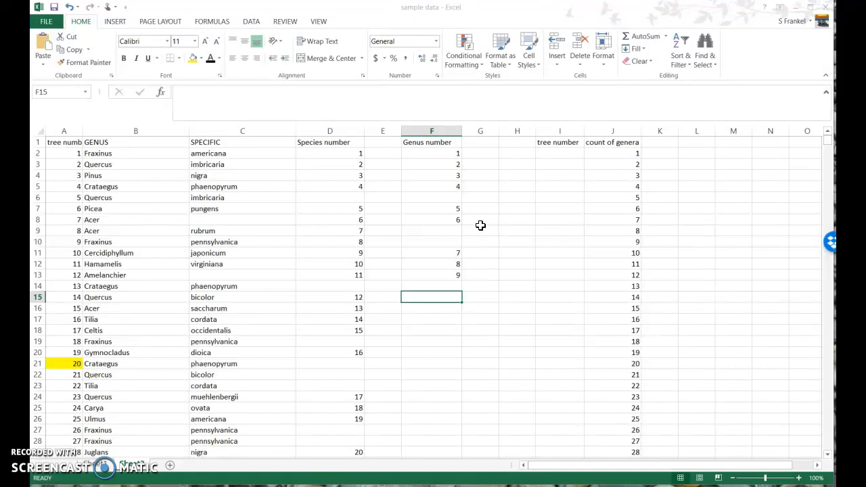
key(Return)
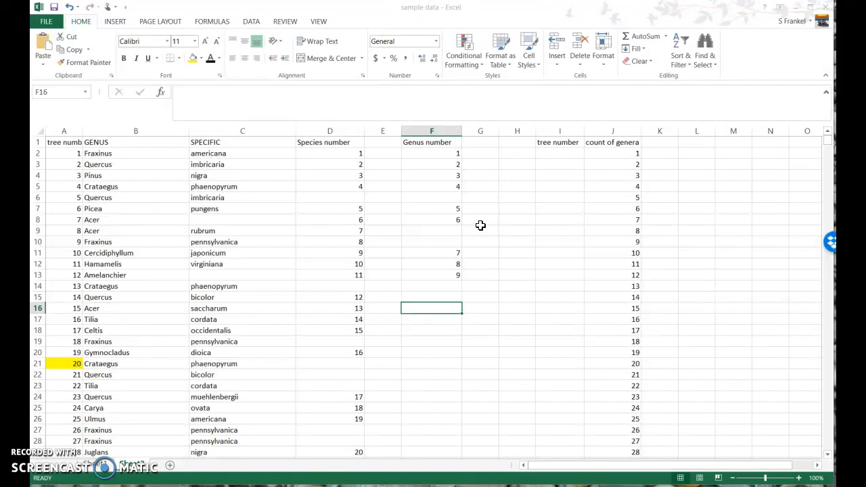
key(Return)
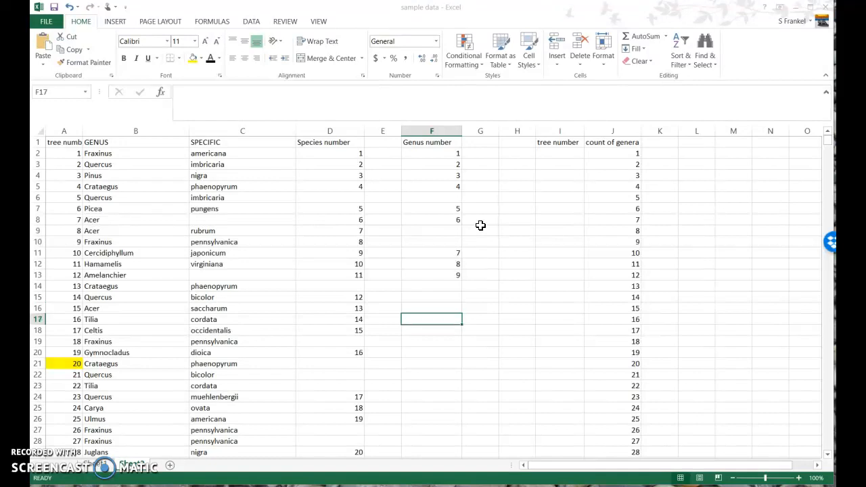
text(10)
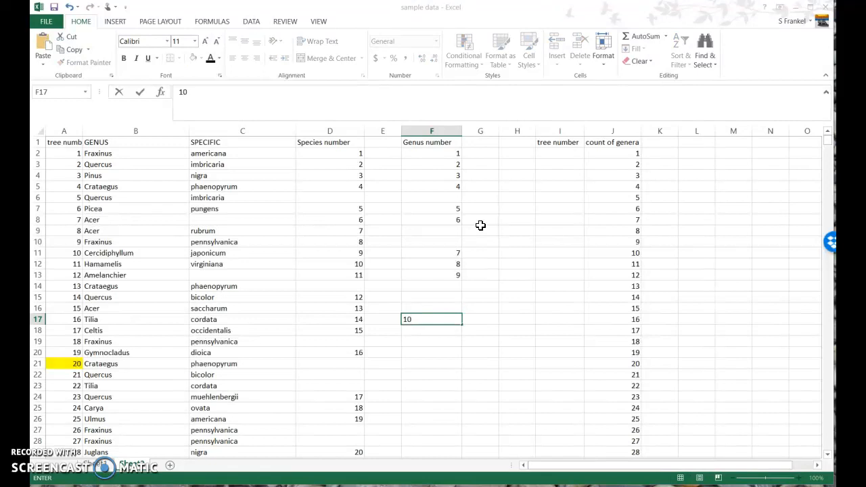
key(Return)
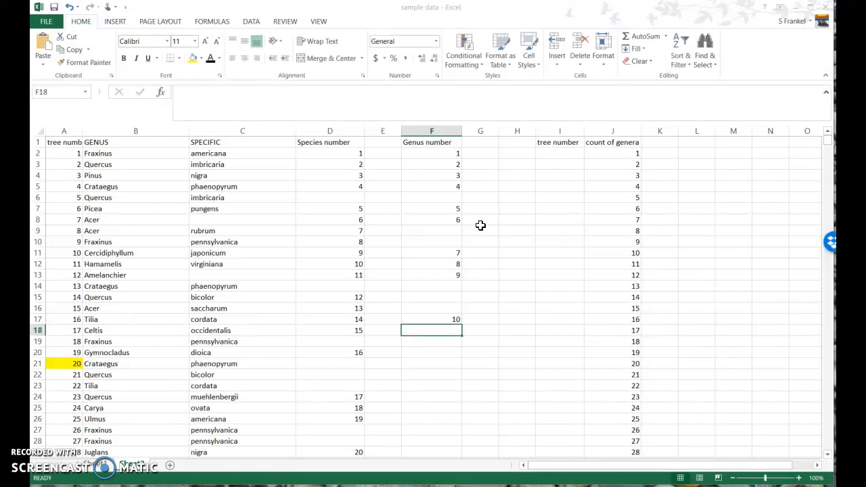
text(11)
key(Return)
key(Return)
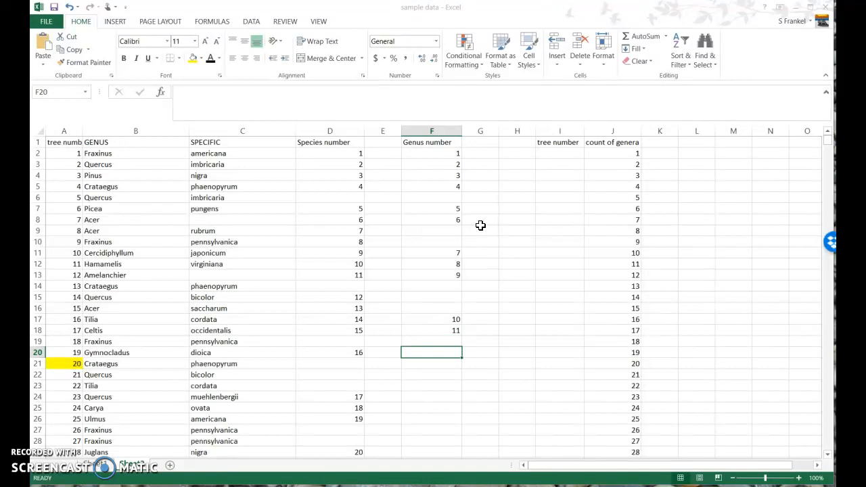
text(12)
key(Return)
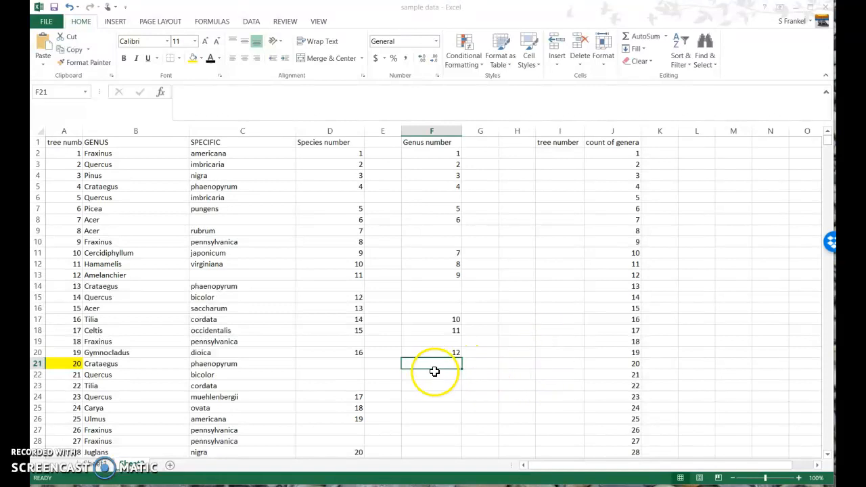
- Change the font colour of the remaining Genus number cells, F21 down to F88, to black
drag(431, 363, 441, 462)
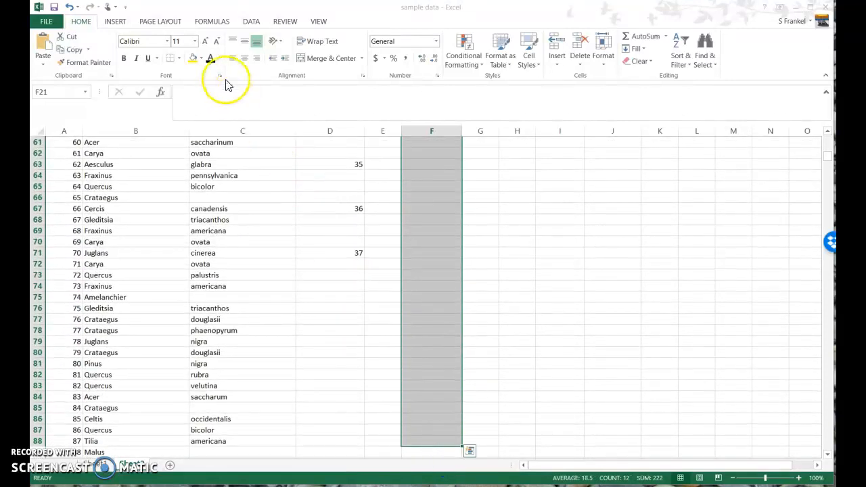
click(210, 59)
- Review the remaining genus numbers against the genus names down to about row 76, and return to the header row
scroll(528, 284, up, 1)
scroll(514, 288, down, 4)
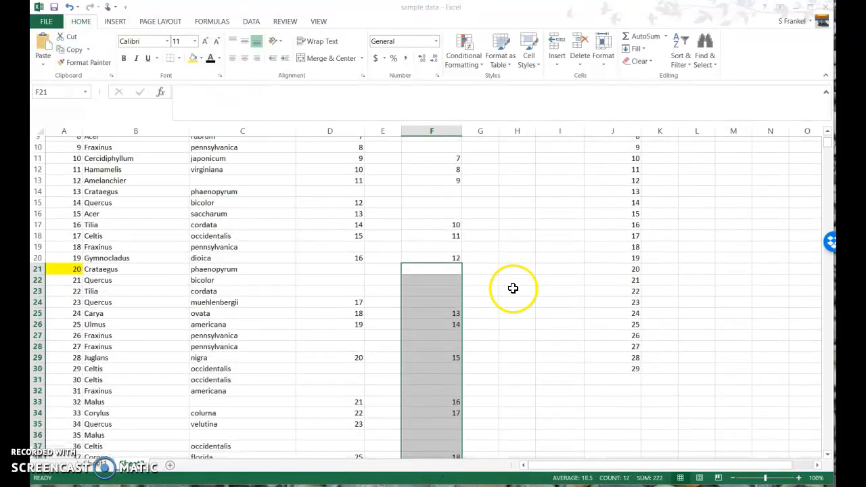
scroll(451, 265, down, 5)
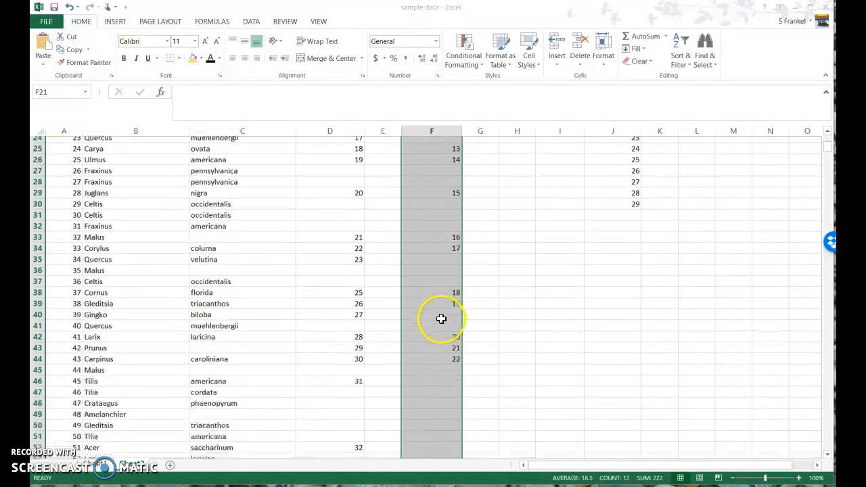
scroll(439, 331, down, 6)
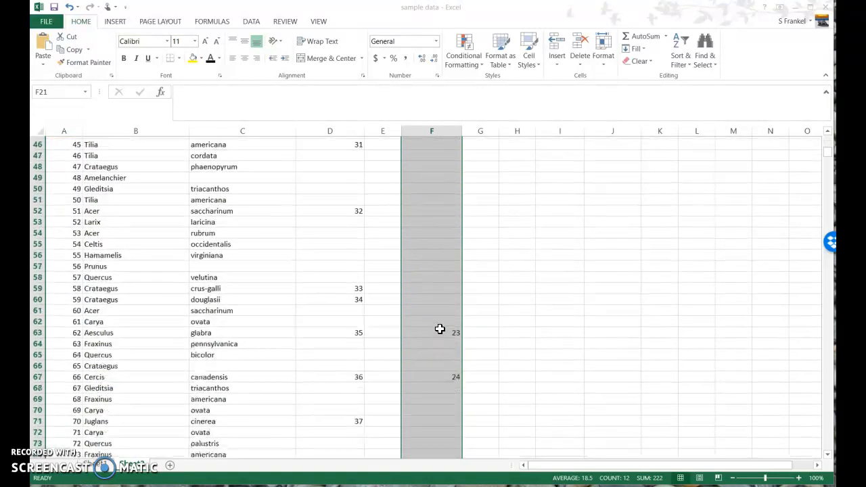
scroll(434, 369, down, 2)
scroll(435, 368, up, 10)
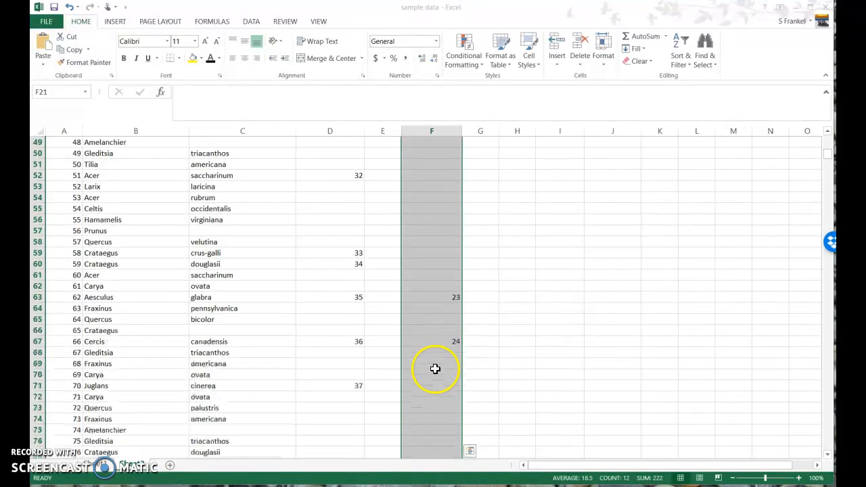
scroll(437, 368, up, 9)
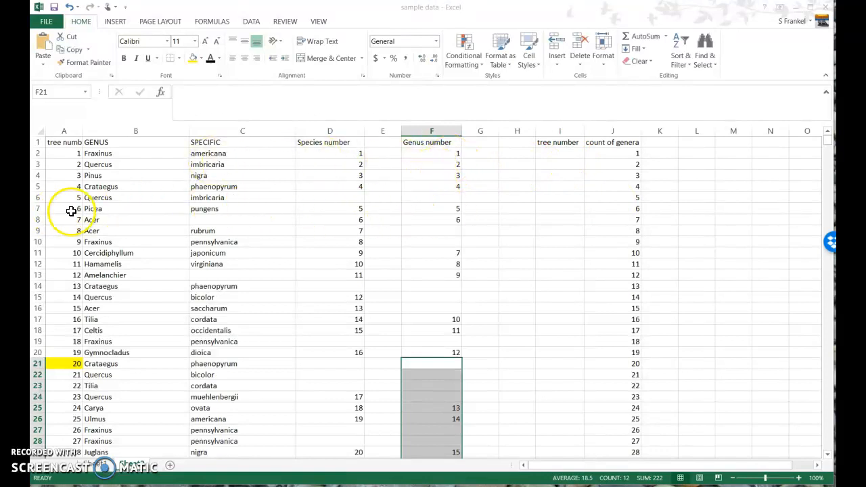
- Enter tree numbers 1 to 4 in I2 through I5 beside the genera counts 1 to 4
click(569, 153)
text(1)
key(Return)
text(2)
key(Return)
text(3)
key(Return)
text(4)
key(Return)
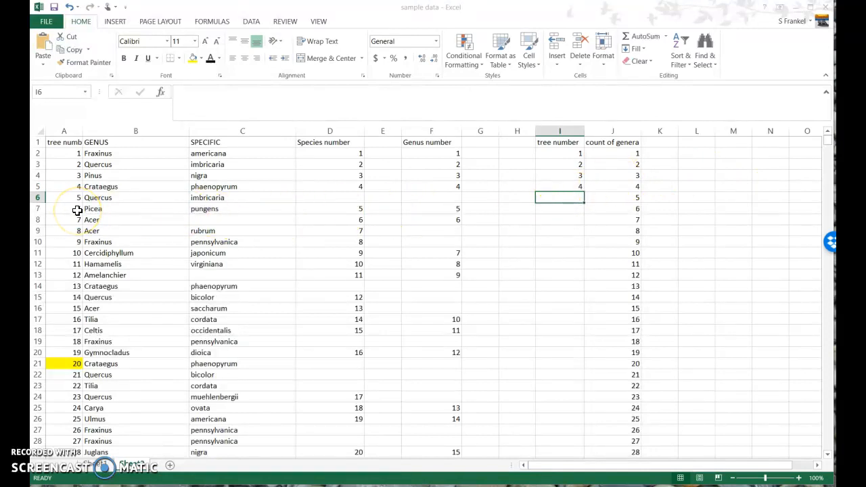
- Enter tree numbers 6, 7 and 10 in I6 through I8 beside the genera counts 5, 6 and 7
text(6)
key(Return)
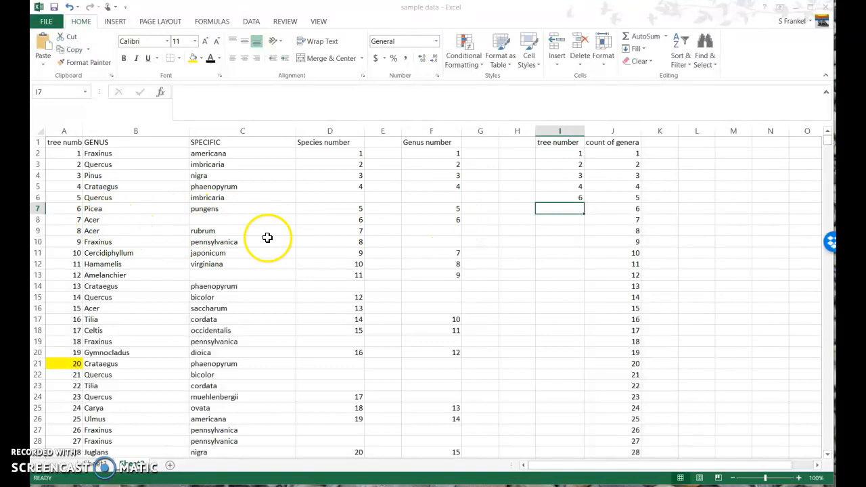
text(7)
key(Return)
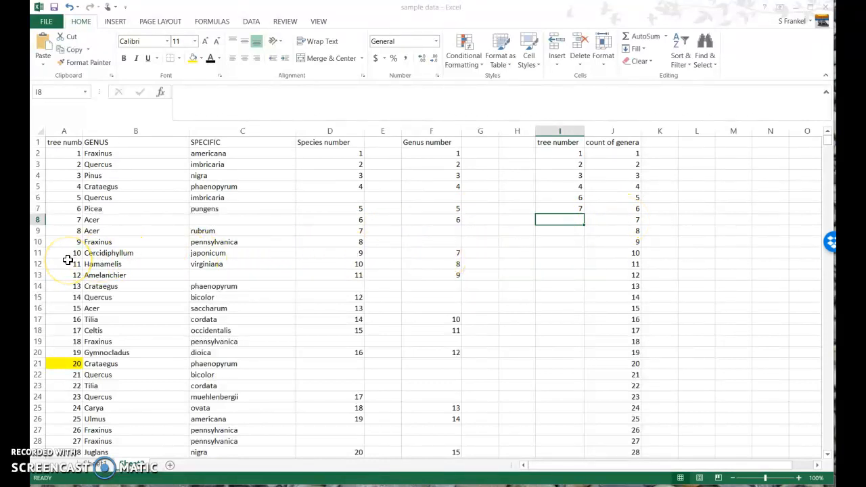
text(10)
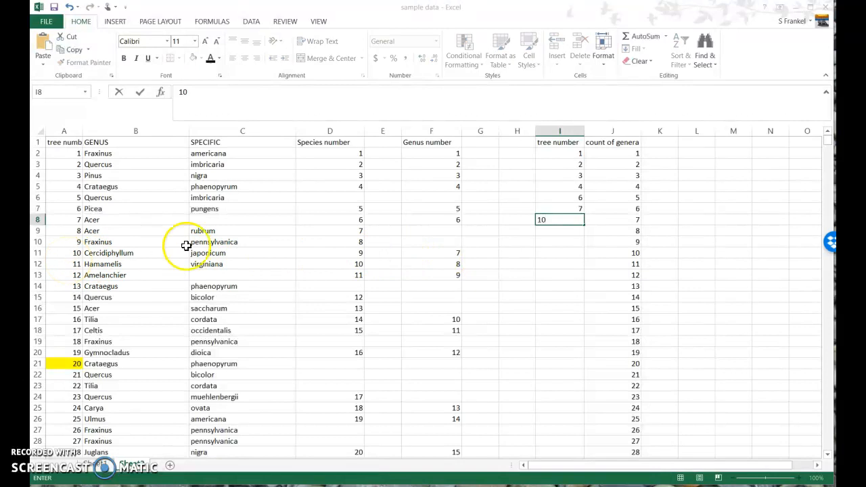
click(562, 232)
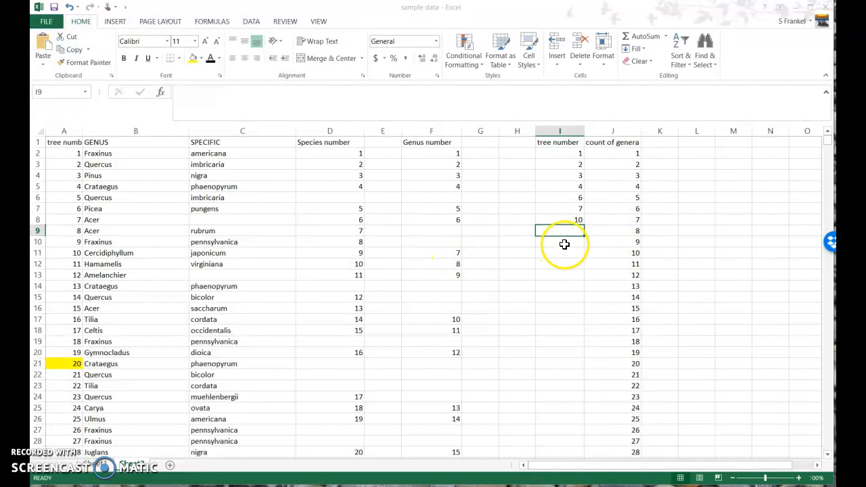
- Enter tree numbers 11, 12, 16, 17 and 19 in I9 through I13 beside the genera counts 8 to 12
text(11)
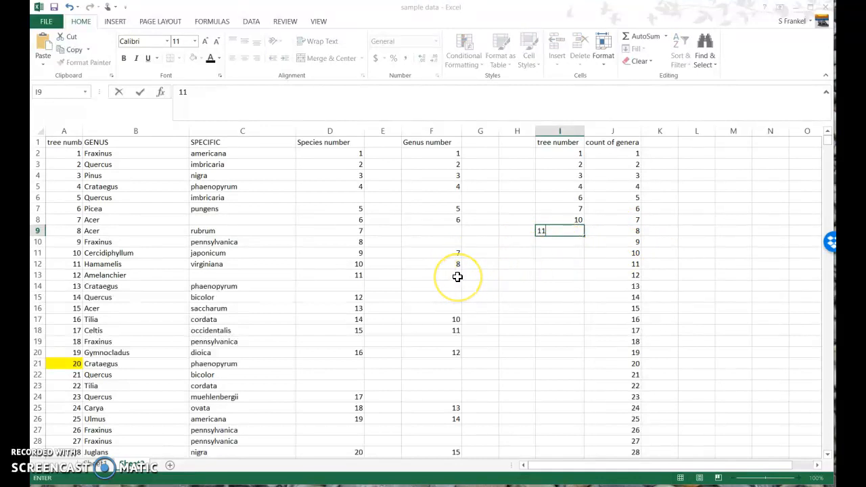
key(Return)
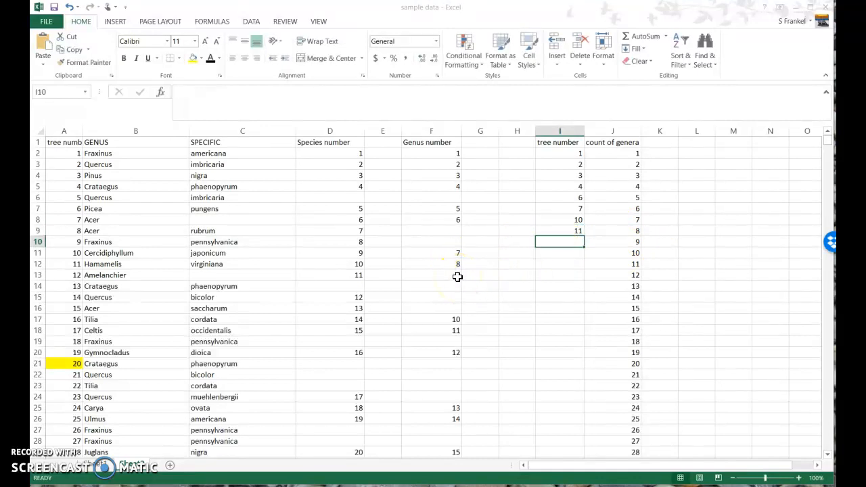
text(12)
click(560, 252)
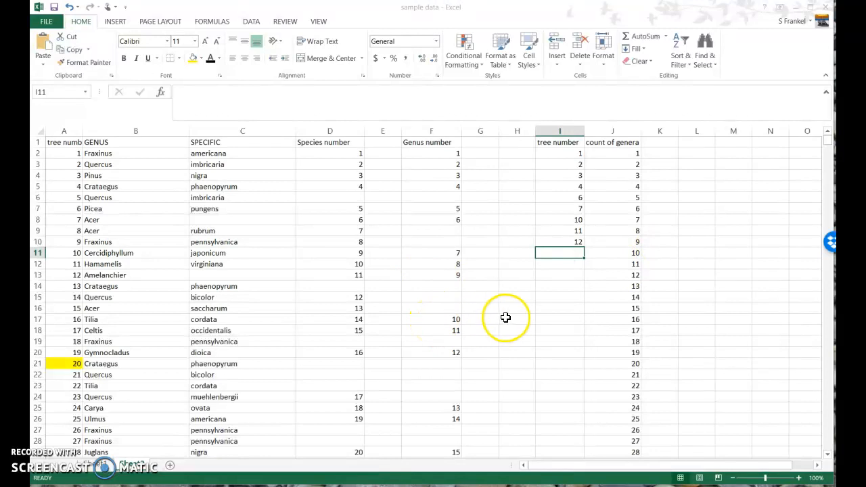
text(16)
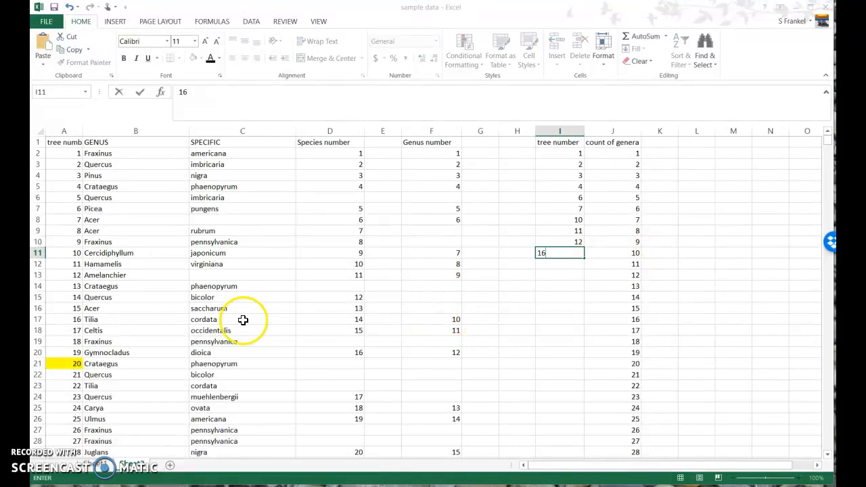
key(Return)
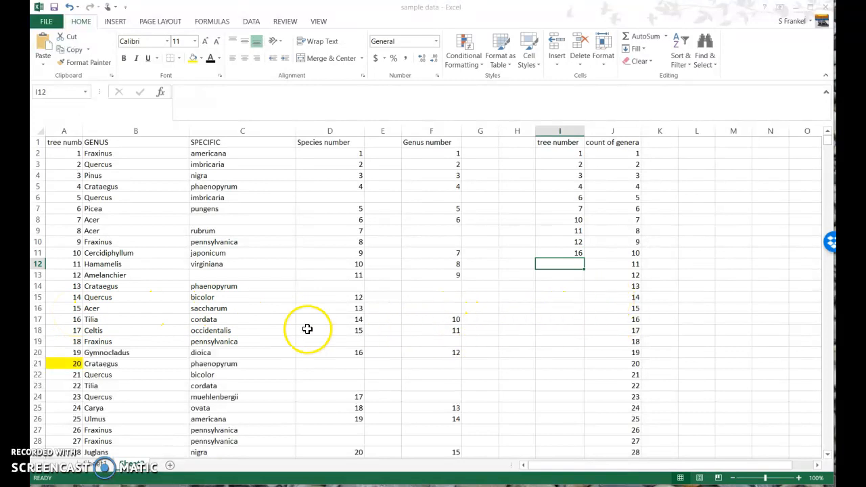
text(17)
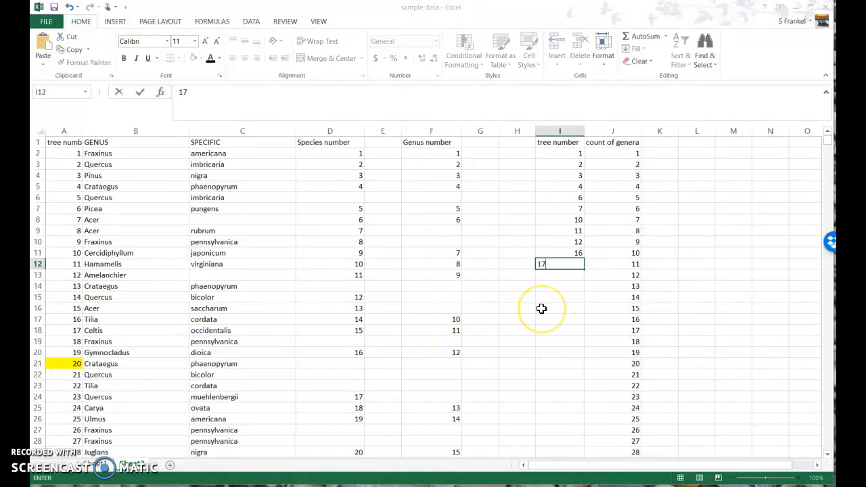
key(Return)
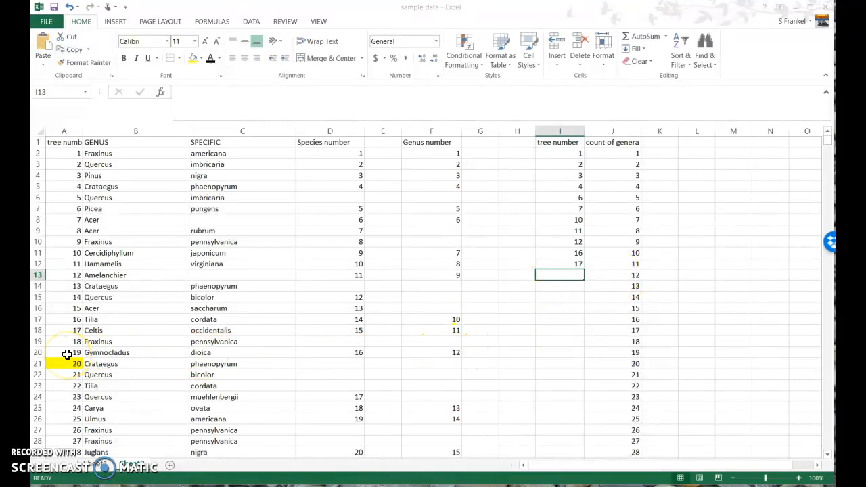
text(19)
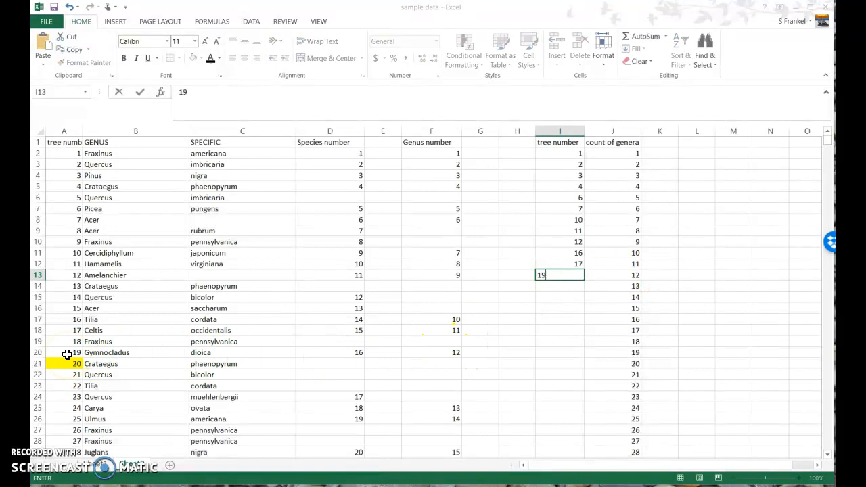
key(Return)
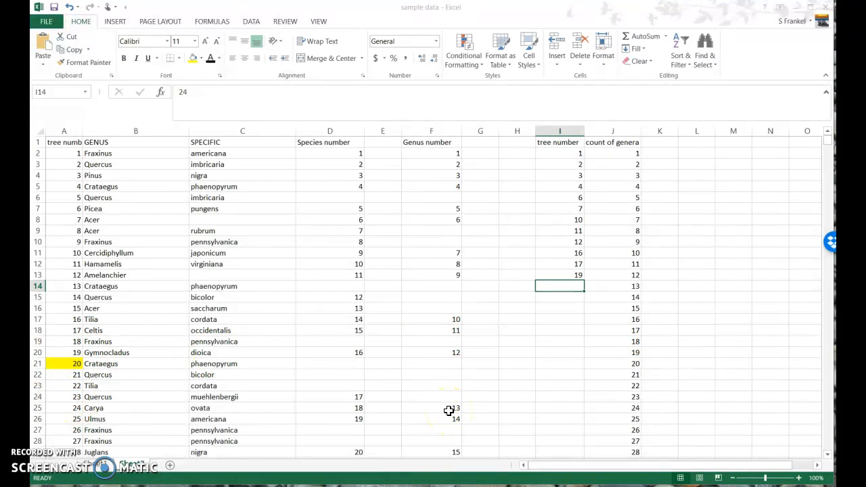
- Change the font colour of the remaining tree number cells, I14 down to about I31, to black and check them against the genus numbers
drag(568, 287, 561, 440)
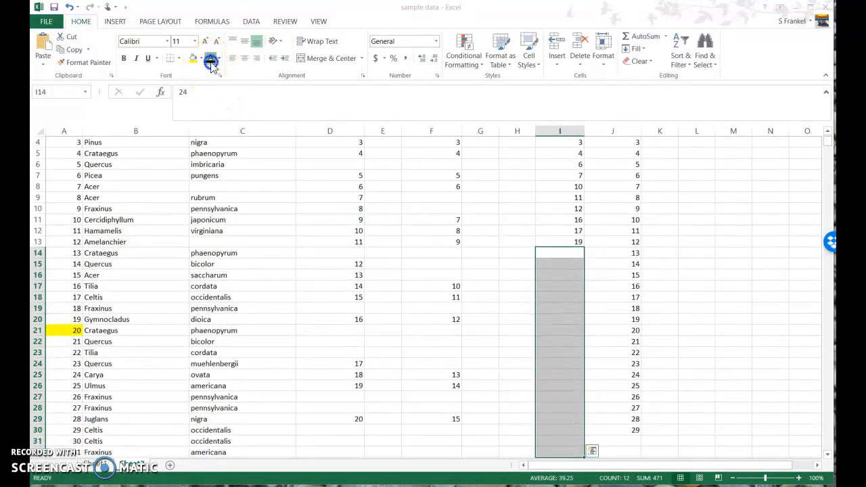
click(210, 61)
click(720, 295)
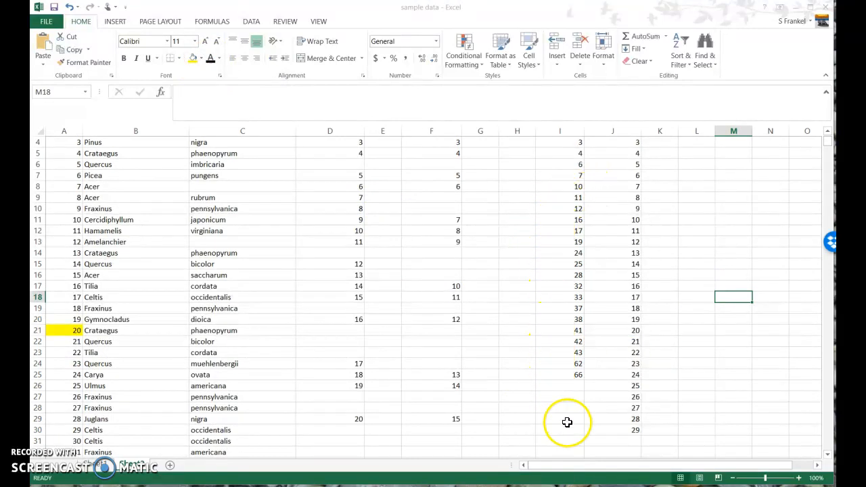
scroll(567, 422, up, 1)
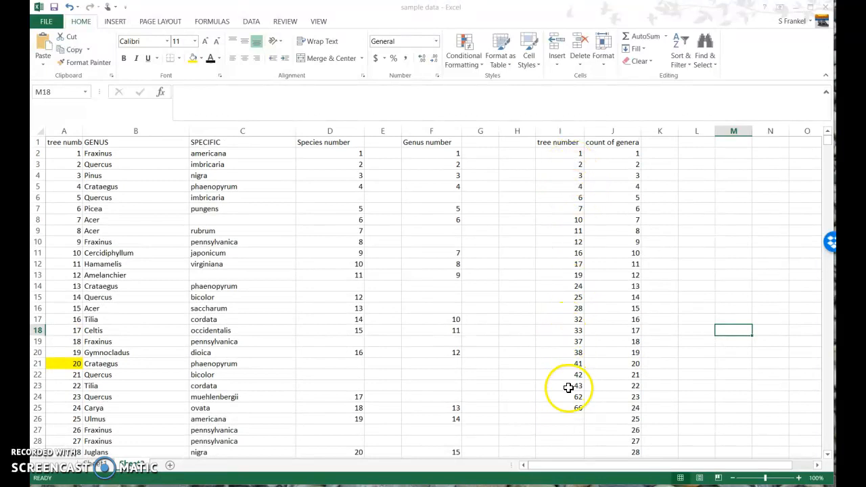
scroll(405, 328, down, 7)
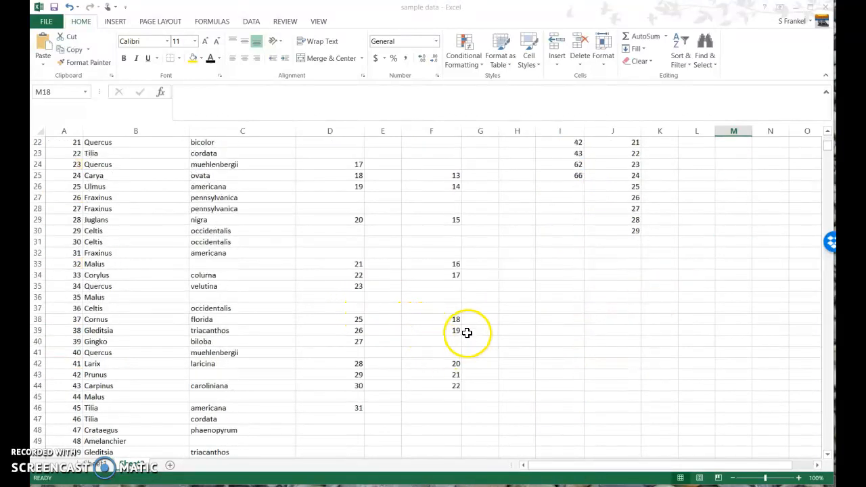
scroll(478, 344, up, 7)
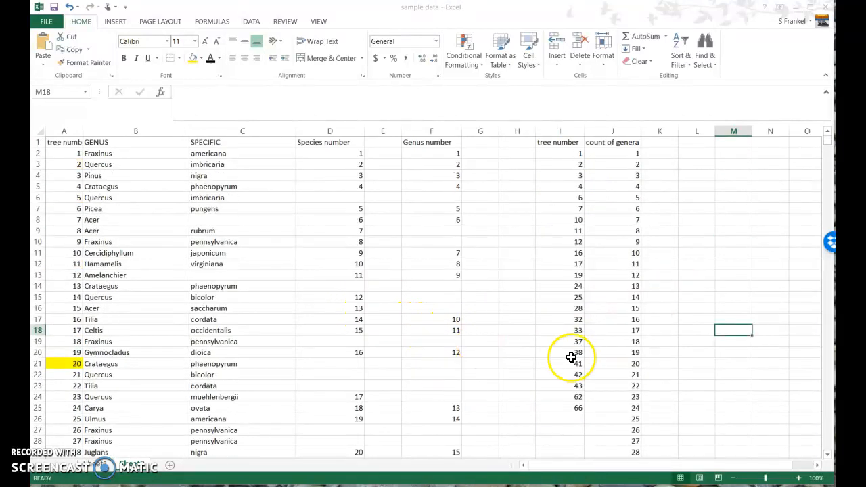
- Insert an empty scatter chart with straight lines and markers on the sheet
drag(566, 464, 815, 465)
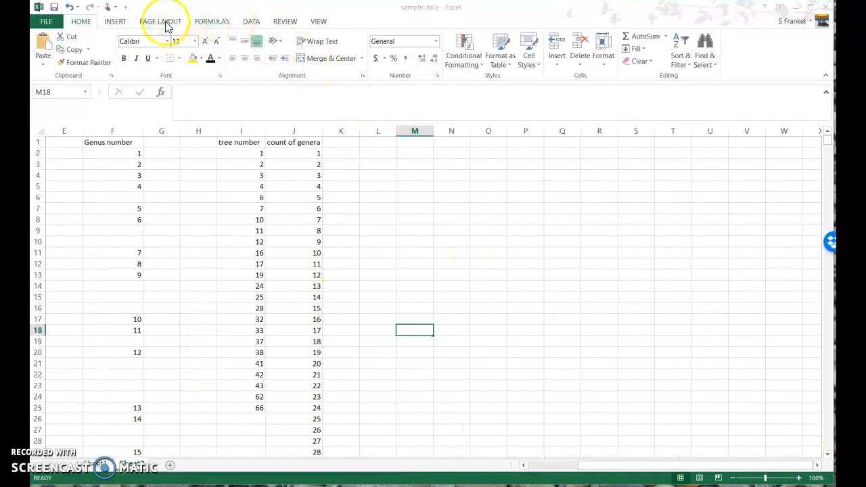
click(116, 23)
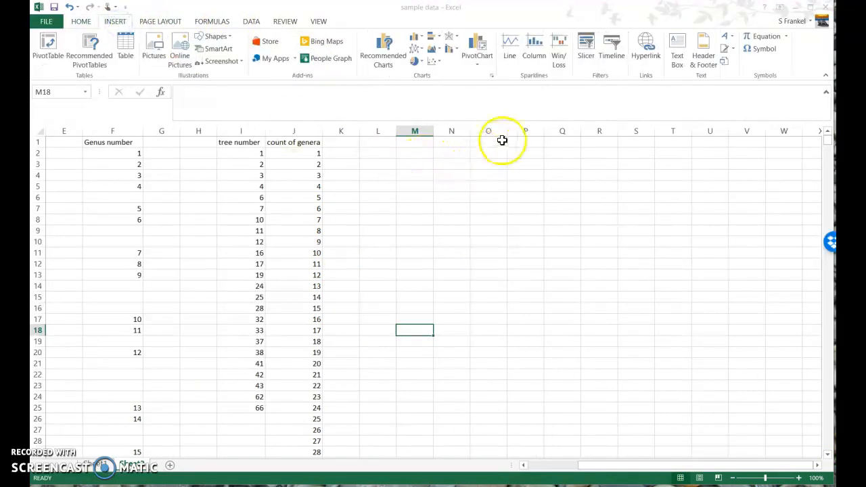
click(438, 62)
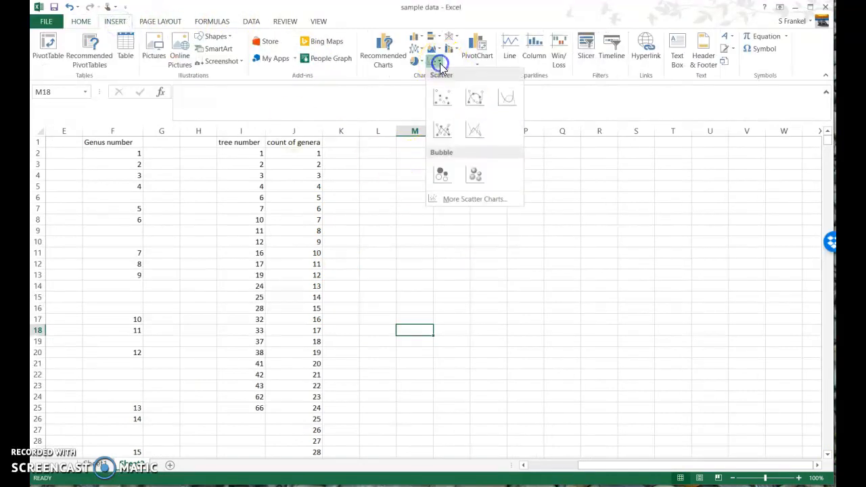
click(443, 132)
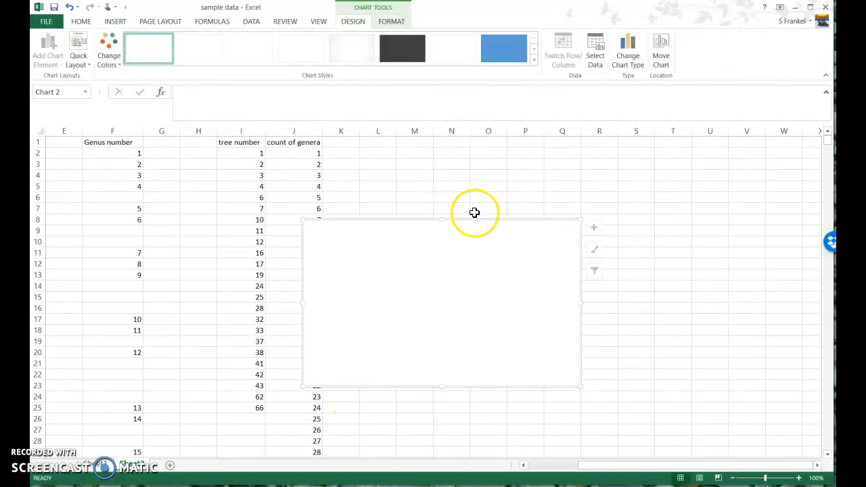
- Add a chart series named Genus with the tree numbers I2:I25 as X values and the genera counts J2:J25 as Y values
click(596, 55)
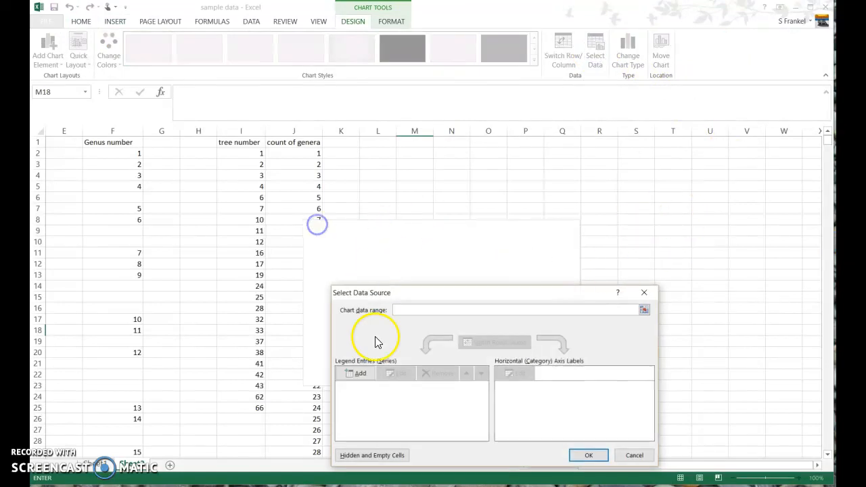
click(357, 379)
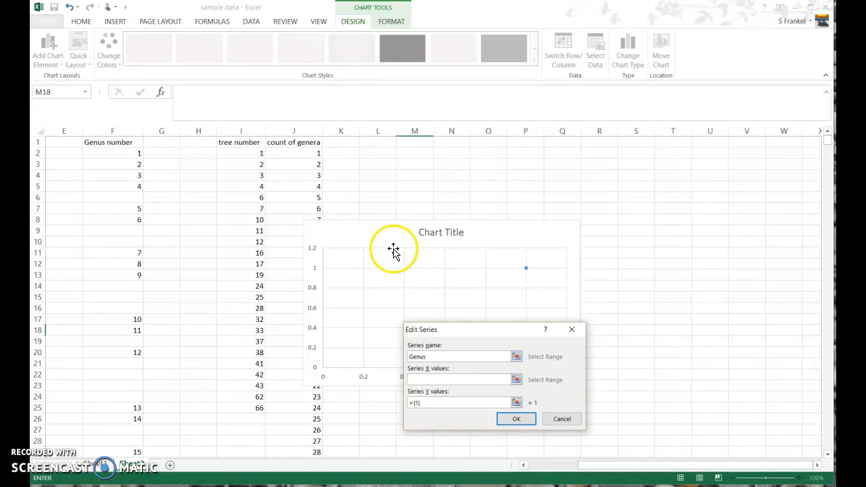
click(516, 379)
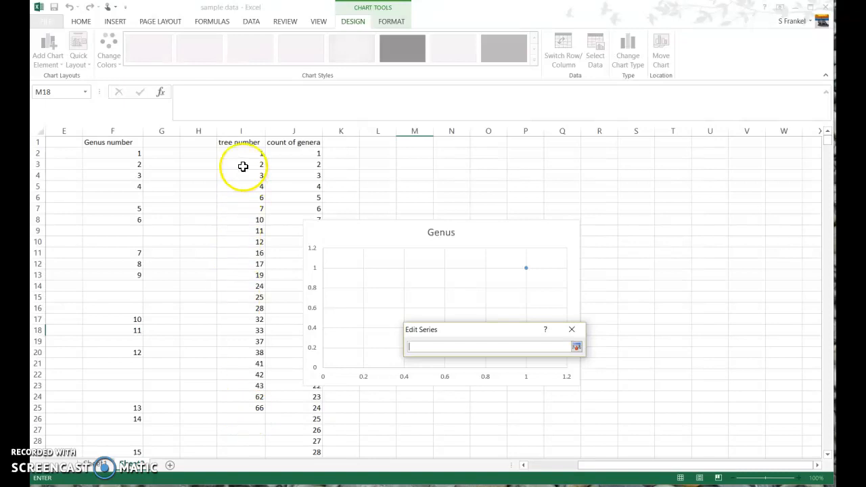
drag(243, 156, 237, 408)
click(576, 347)
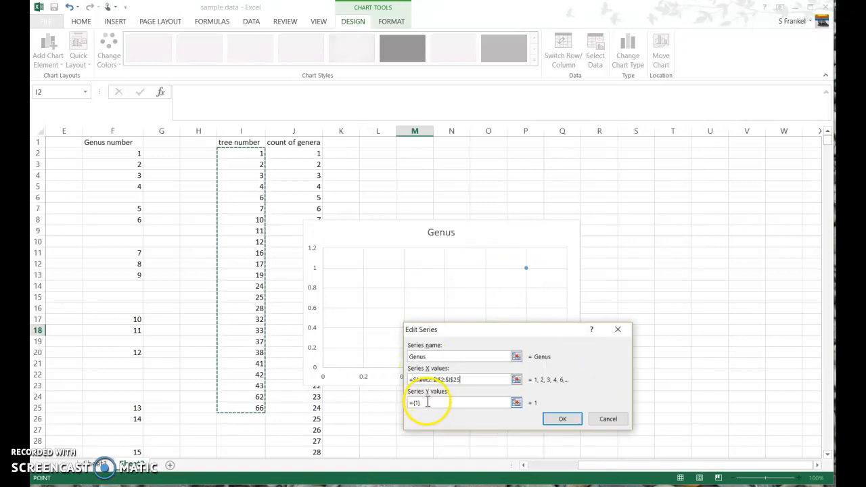
drag(427, 401, 394, 399)
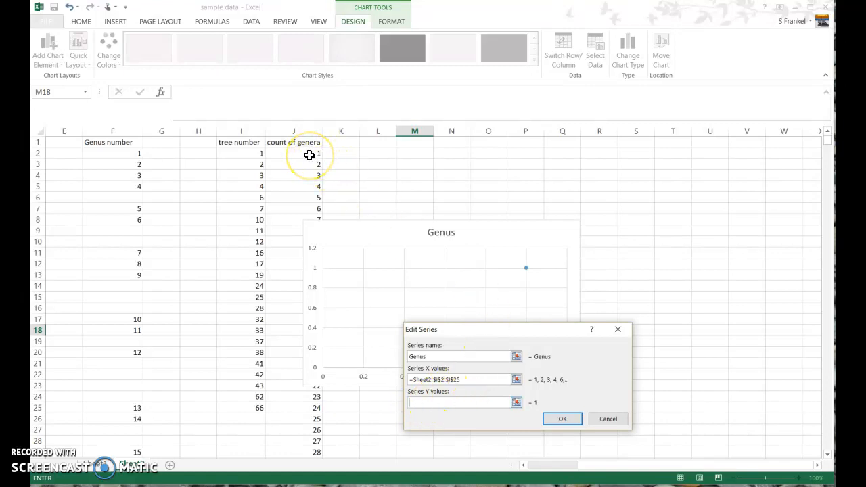
drag(309, 155, 302, 412)
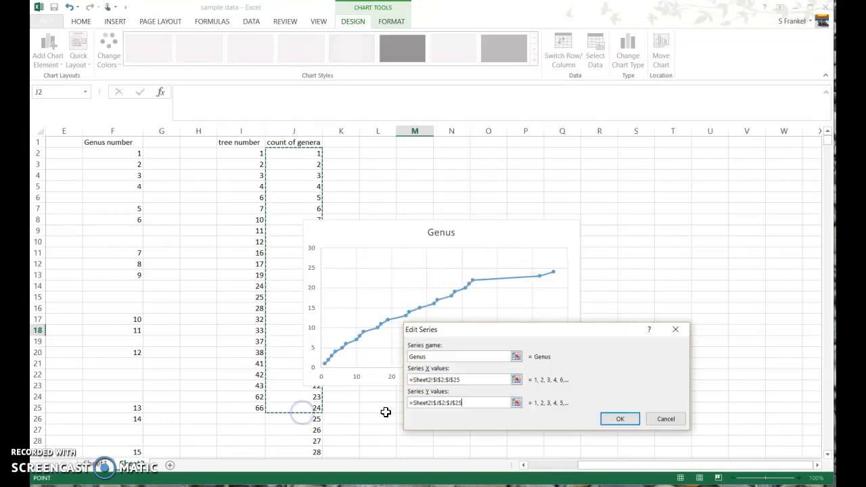
click(618, 420)
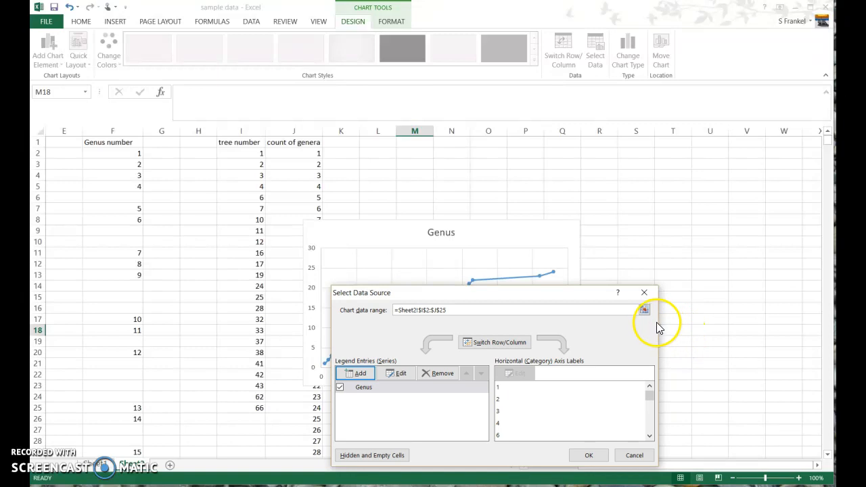
click(594, 456)
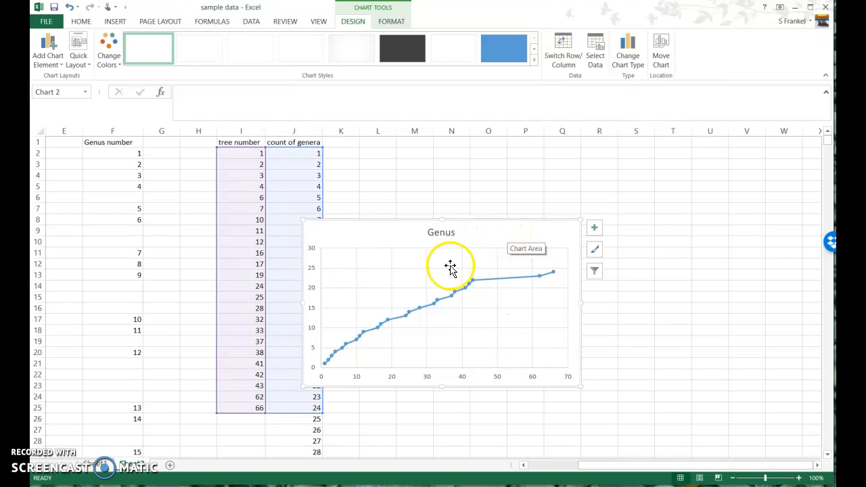
- Delete the Genus title from the chart
click(447, 234)
key(Delete)
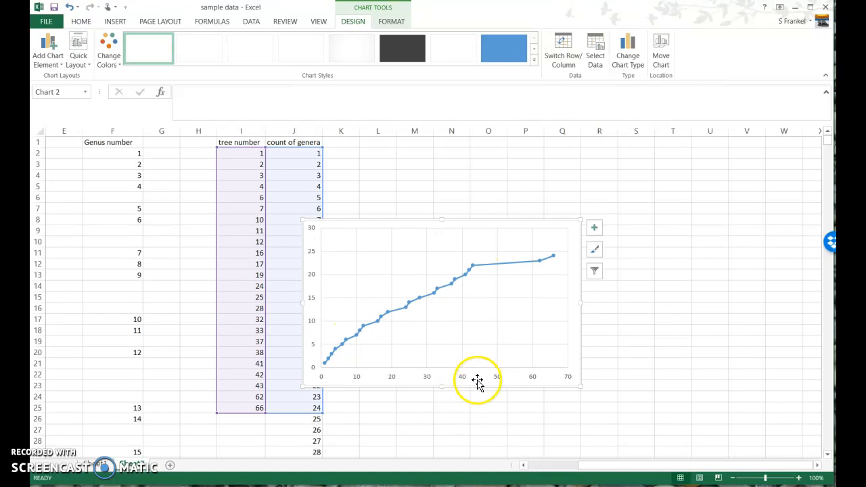